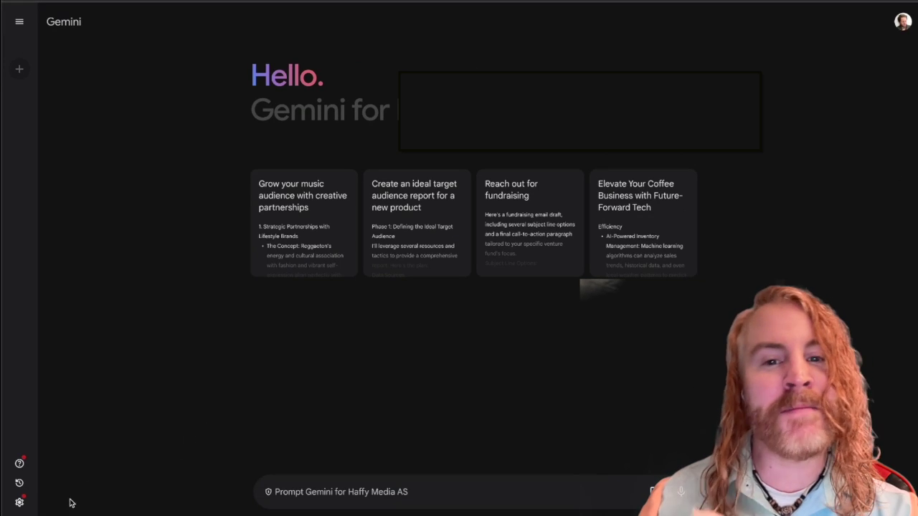
left_click(20, 502)
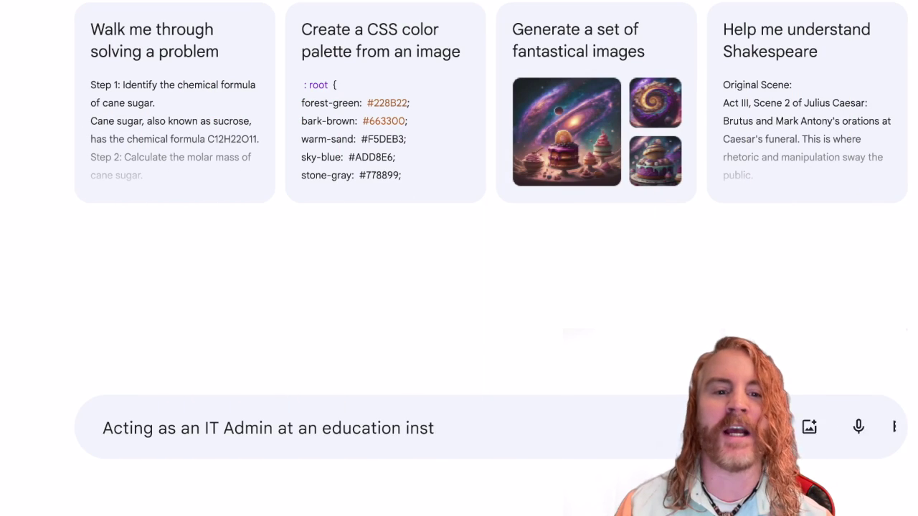
Ask for a proposal to the Chief Technology Officer, written as an education IT Admin, to implement Education Plus premium security settings, and read the response
type("ogle Workspace for Education Plus, write a proposal to the Chief Technology Officer to implement premium security sett")
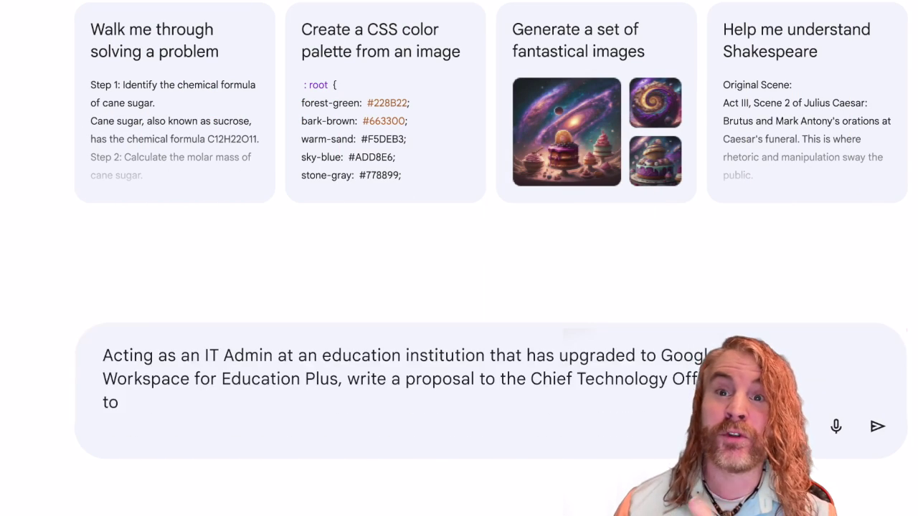
type("ings that Education Plus provides.")
key("Return")
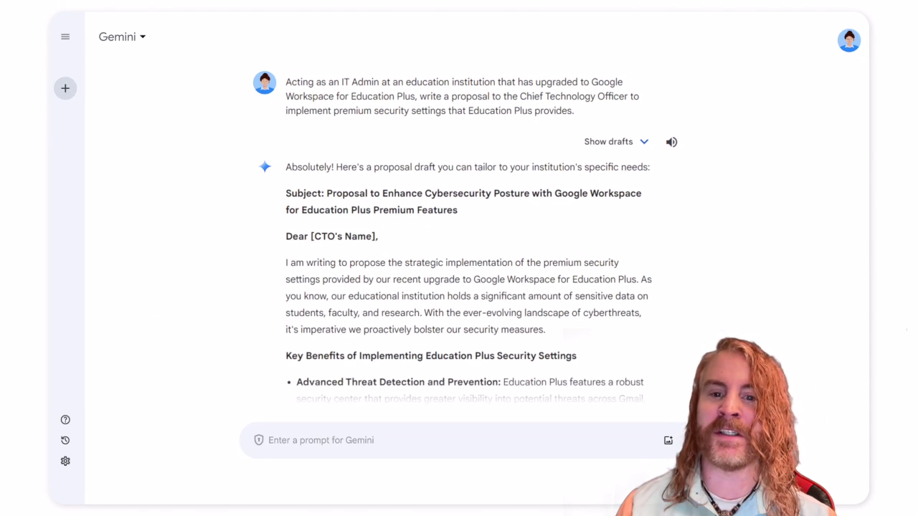
scroll(466, 236, "down", 5)
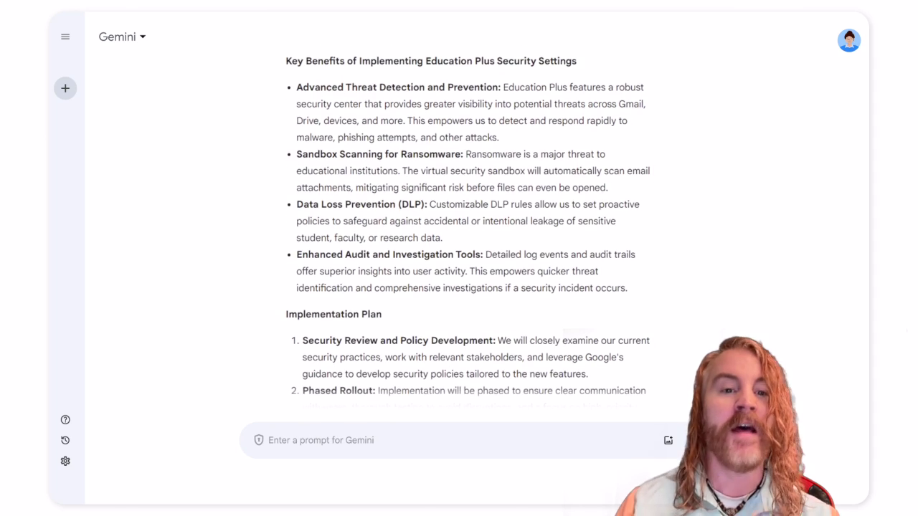
scroll(466, 237, "down", 4)
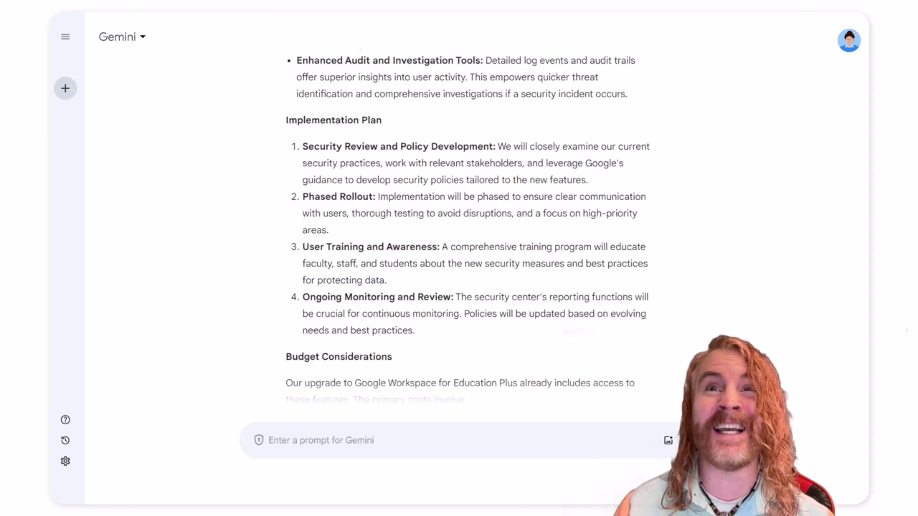
scroll(466, 237, "down", 4)
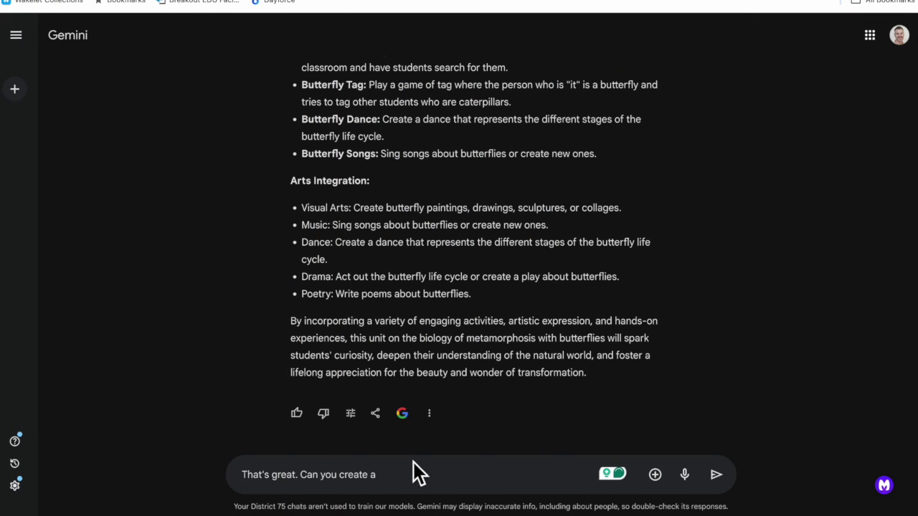
Ask for a student quiz on the outline's vocabulary and topics, 15 questions or less, with multiple choice, fill in the blank, matching and other response types
type("quiz for students on the vocabulary and topics related to this o")
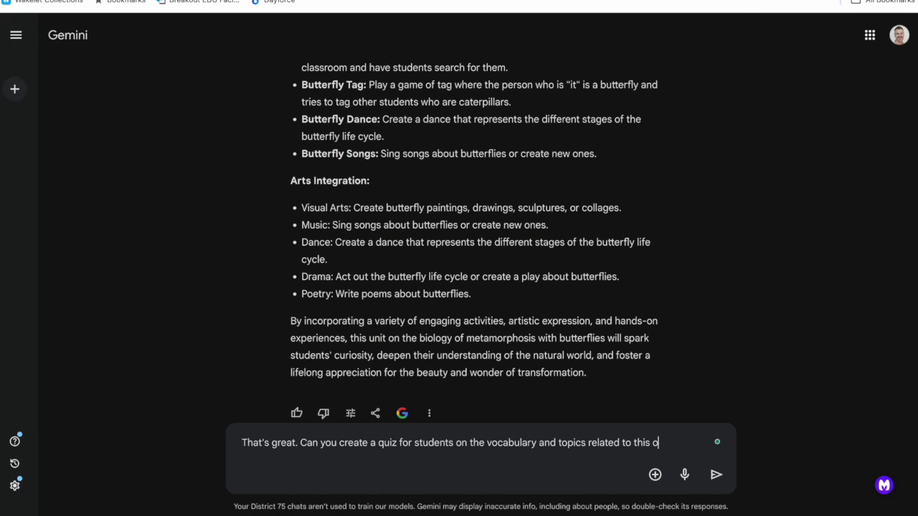
type("utline. Give questions that have multiple types of re")
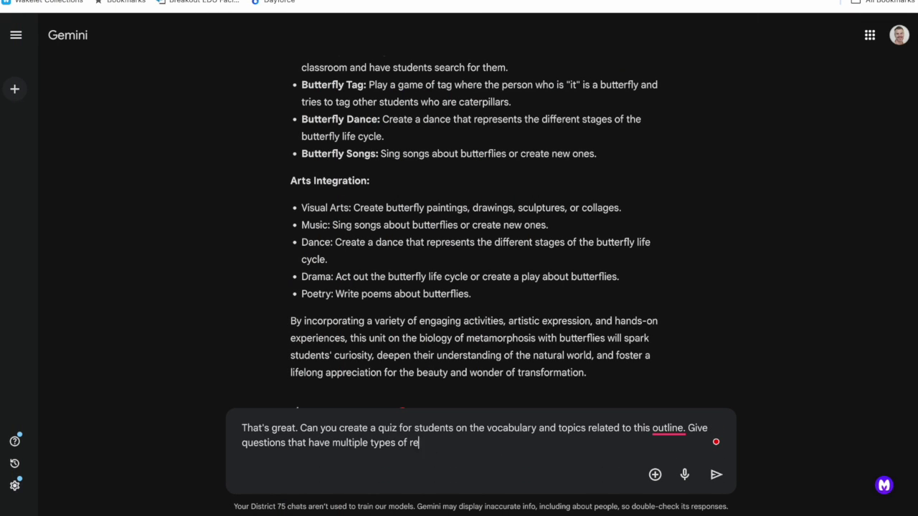
type("sponses including multiple choice, fill in the blank, matching, and orh")
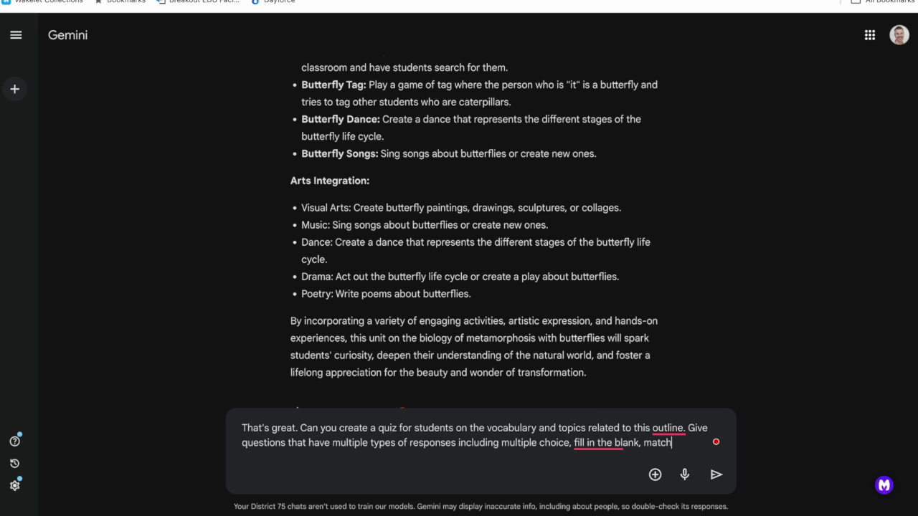
key("BackSpace")
key("BackSpace")
type("thers. Keep to 15 questions or less.")
key("Return")
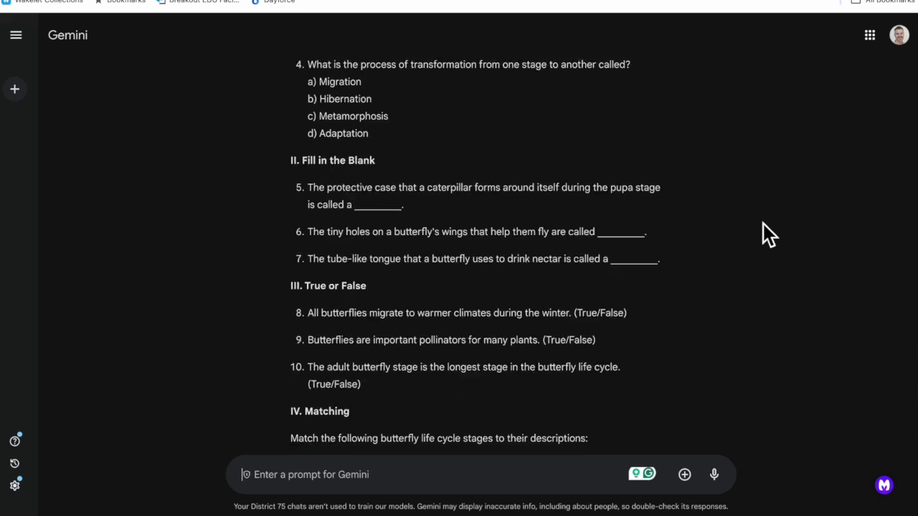
Ask for student study cards on what they need to understand for the quiz, including related images and references with links
type("Create study cards for students related to what they ")
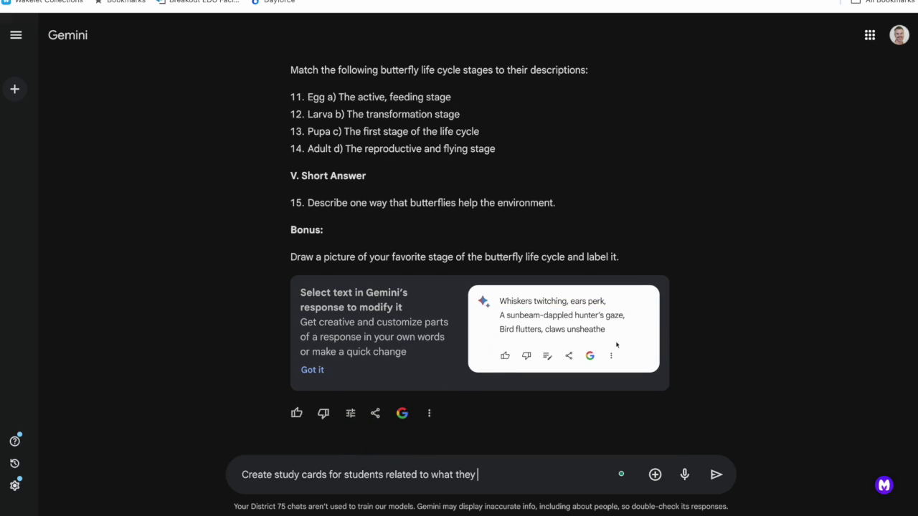
type("will need to understand for the quiz. Include related images and references with links")
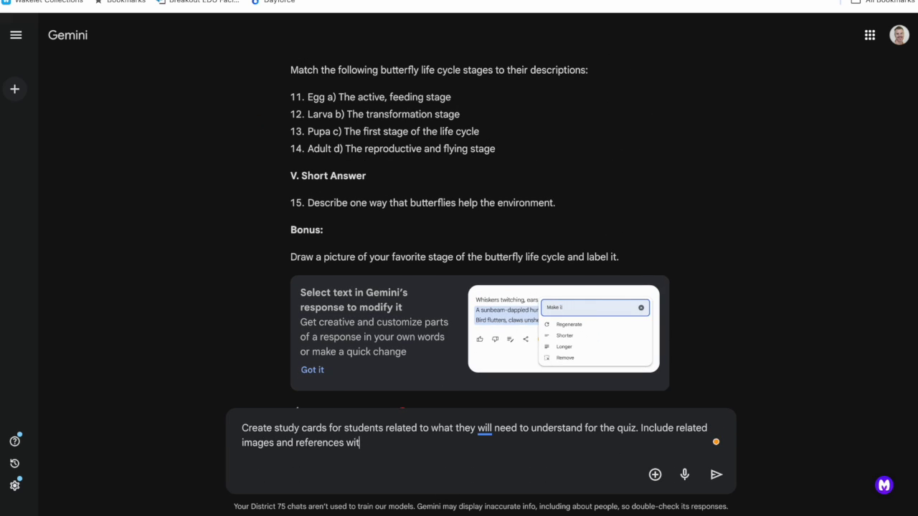
key("Return")
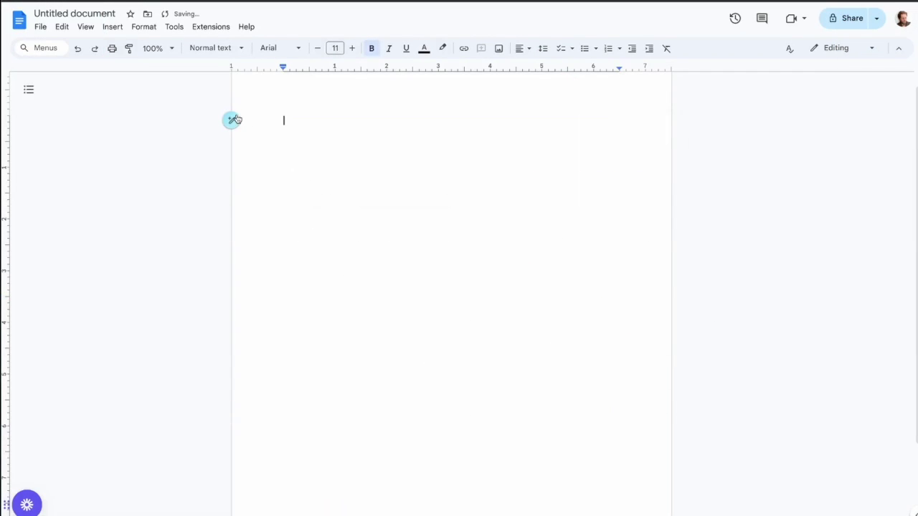
In the blank Google Docs document, generate "a list of stories from greek mythology with relevant sources" with Help me write and insert it
left_click(231, 134)
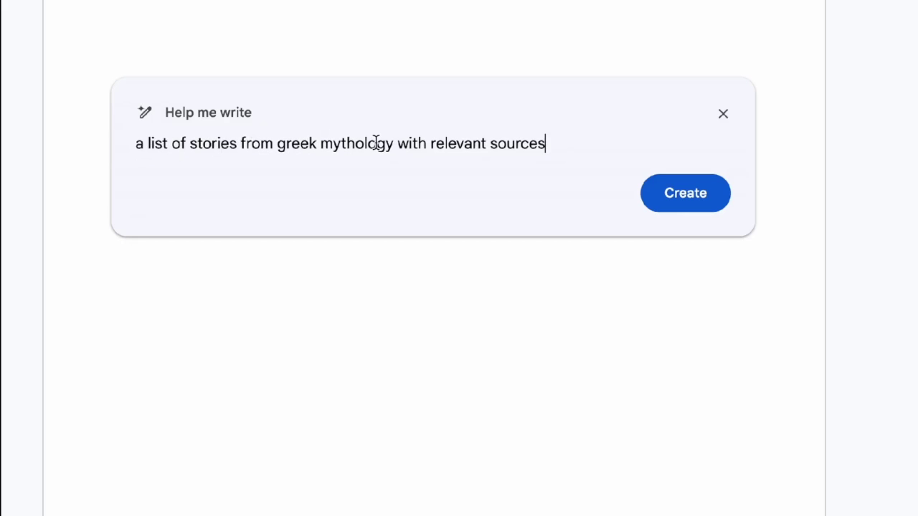
left_click_drag(399, 143, 562, 143)
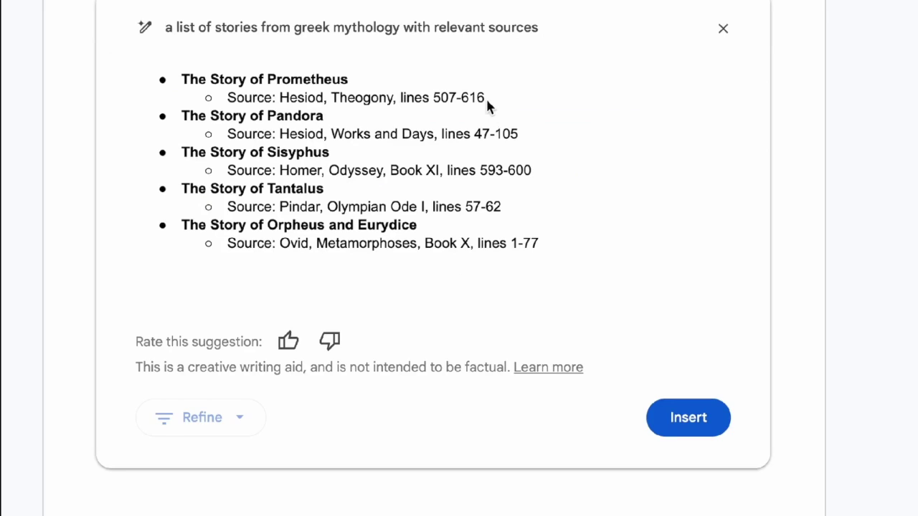
left_click(682, 417)
scroll(517, 44, "up", 1)
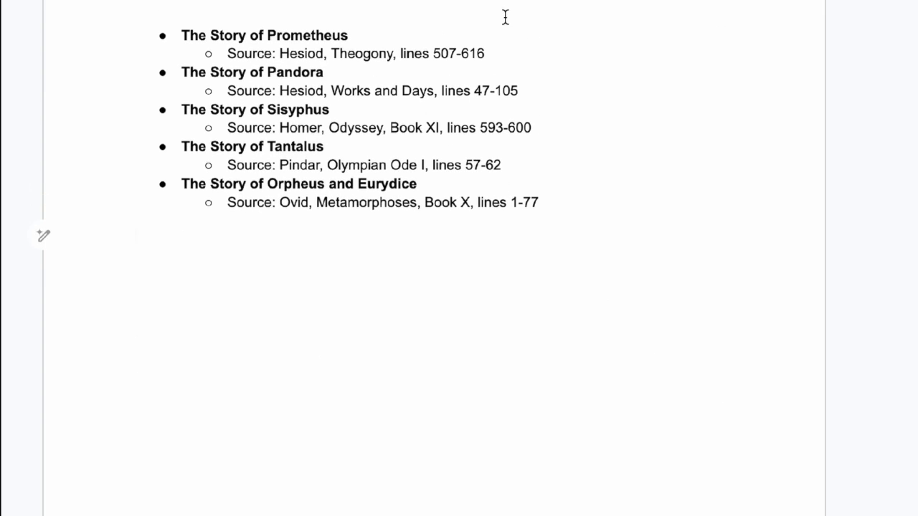
left_click_drag(510, 166, 284, 161)
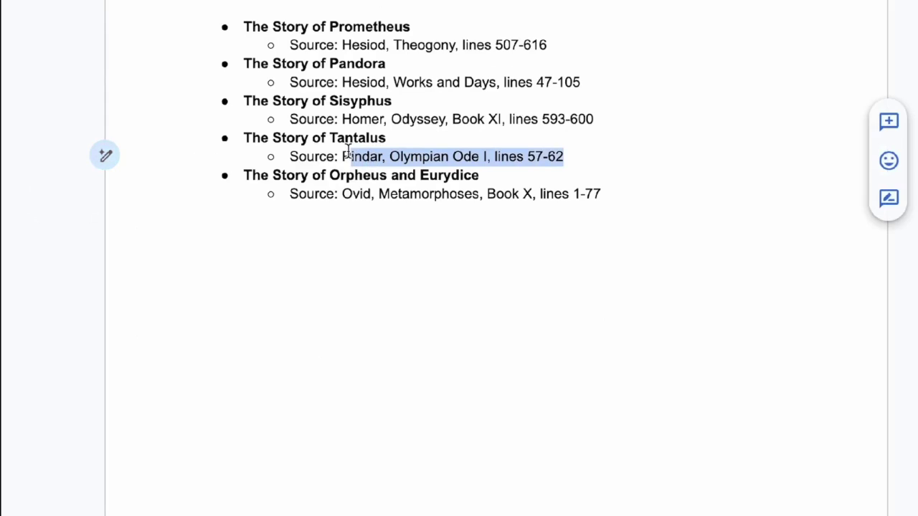
left_click(565, 194)
scroll(639, 197, "up", 1)
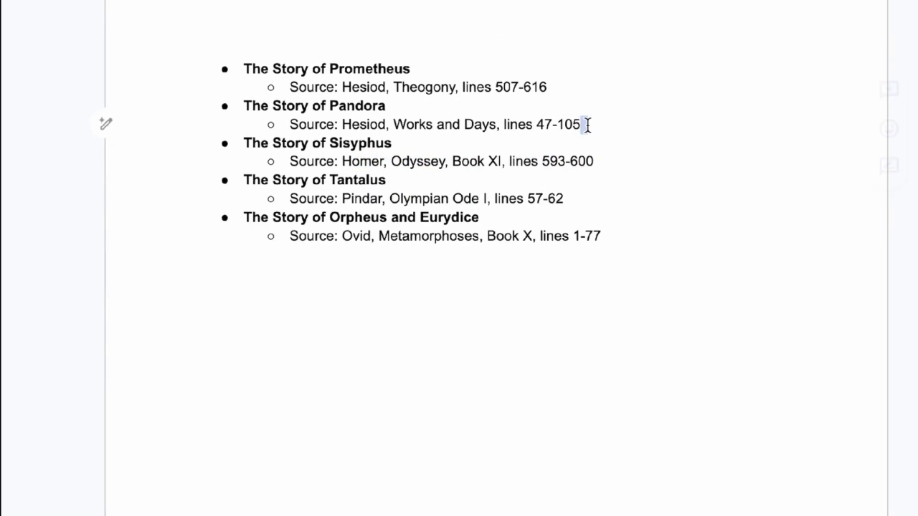
Try to refine the selected Story of Pandora entry with the prompt "write me the story of pandora", and discard the suggestion
left_click_drag(582, 125, 241, 108)
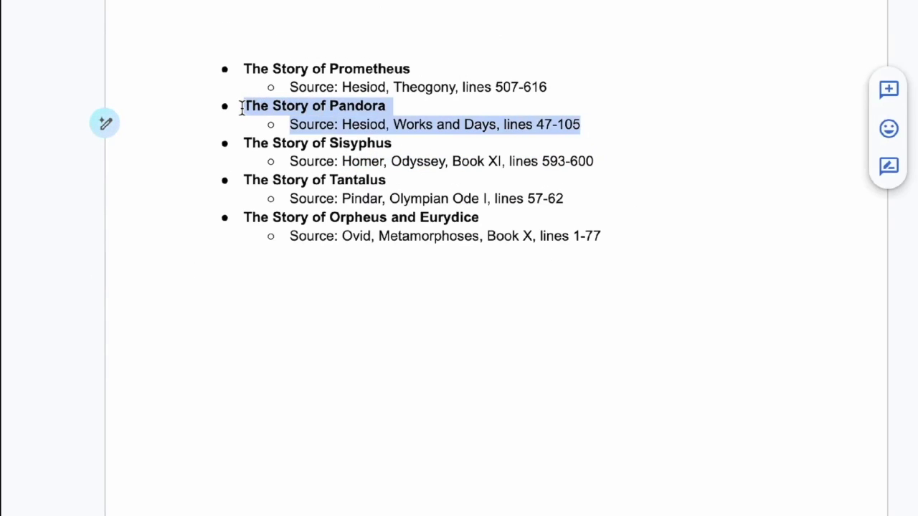
left_click(105, 123)
type("write me the story of pandora")
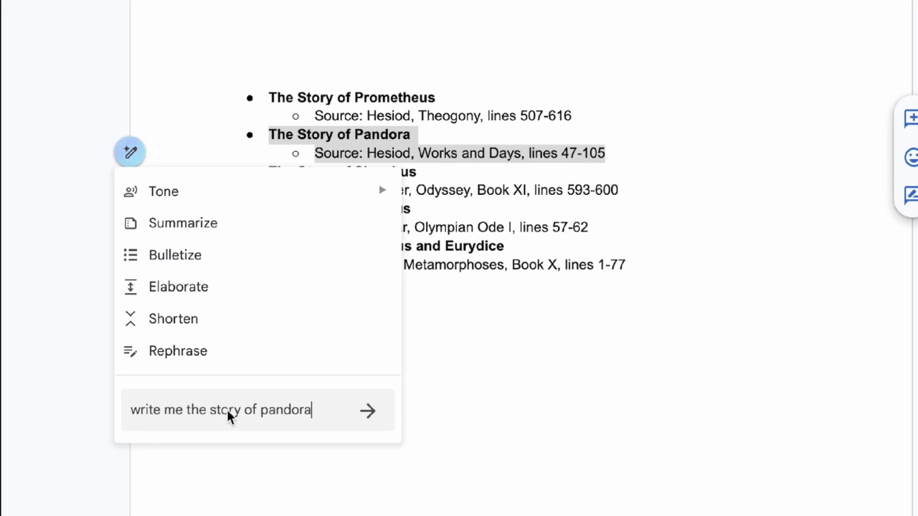
key("Return")
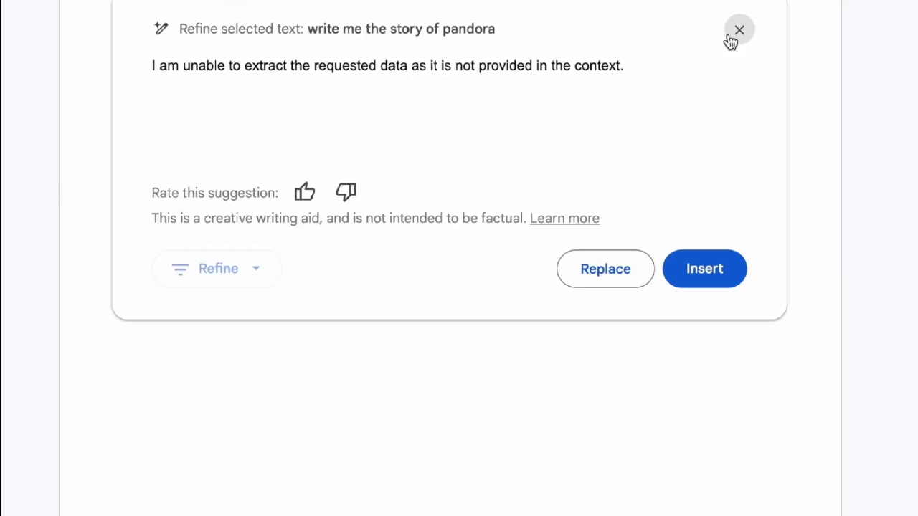
key("Escape")
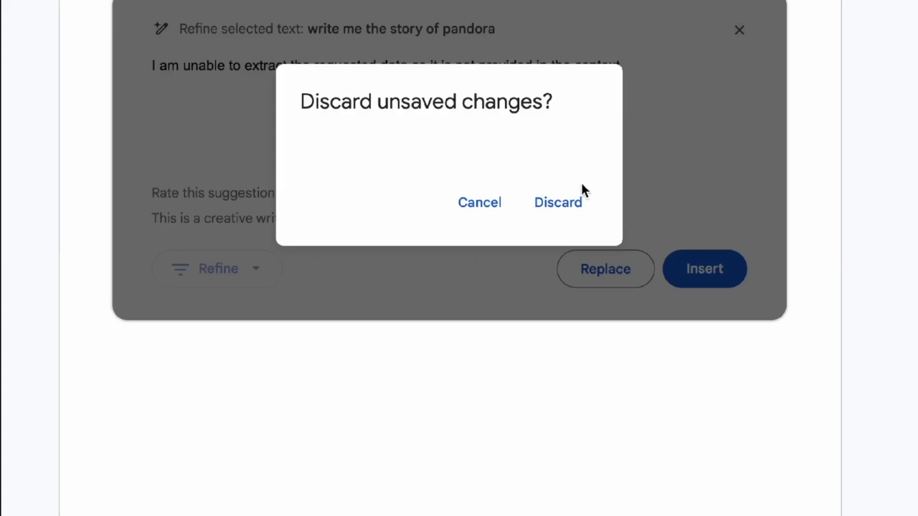
left_click(574, 199)
Add an empty sub-bullet below the Pandora source and enter a Help me write prompt there for the story of Pandora
scroll(451, 153, "up", 2)
key("Return")
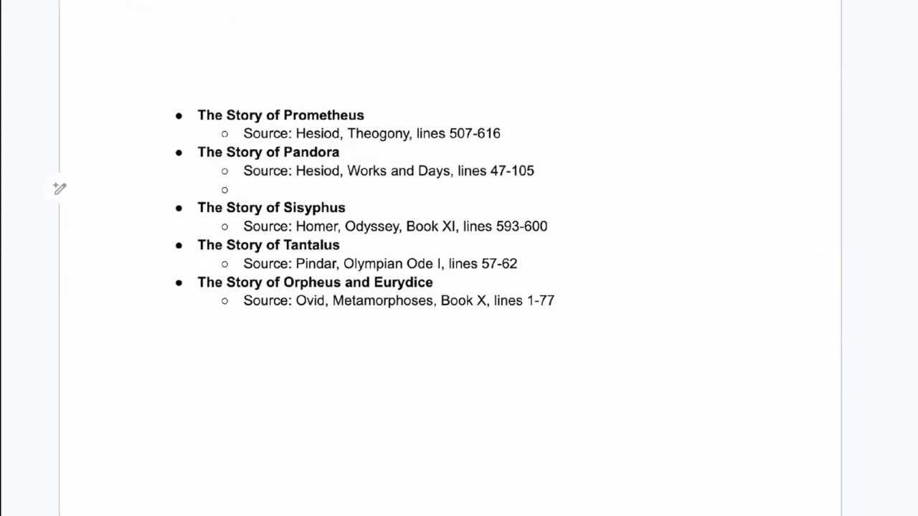
left_click(60, 187)
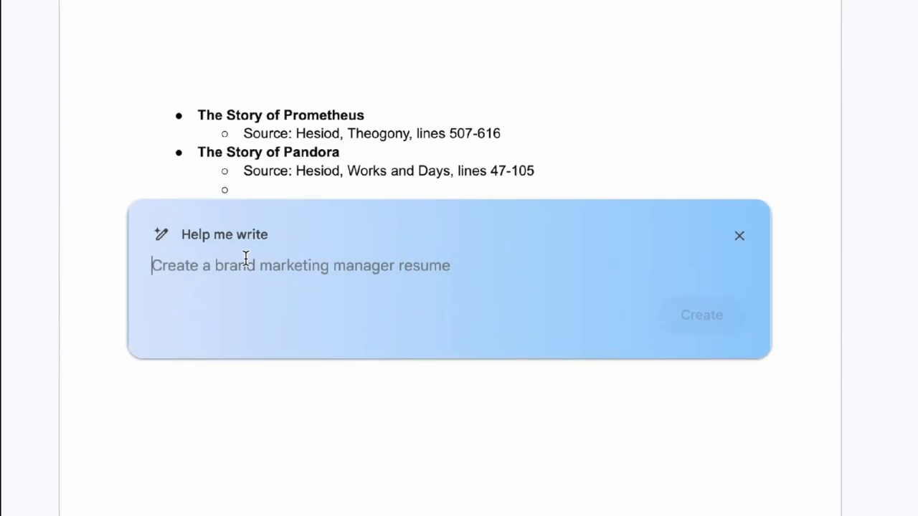
type("the story of")
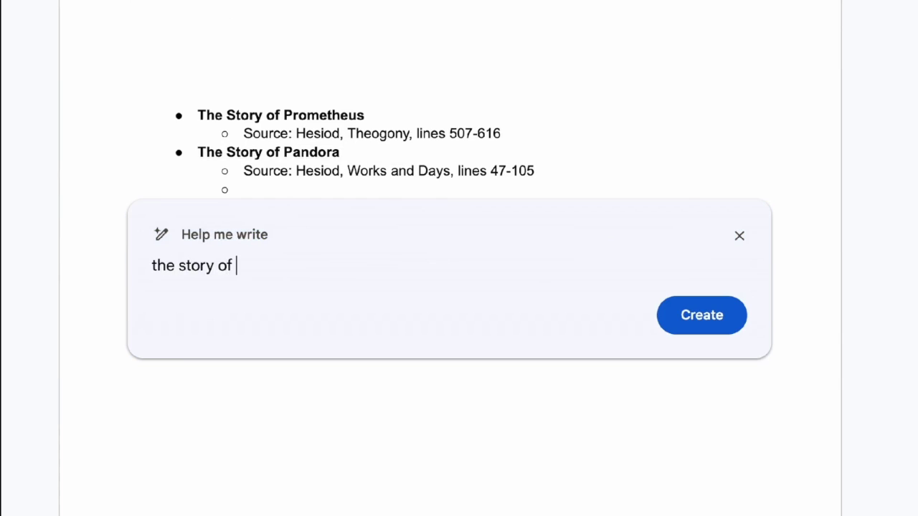
type(" pand")
type("or")
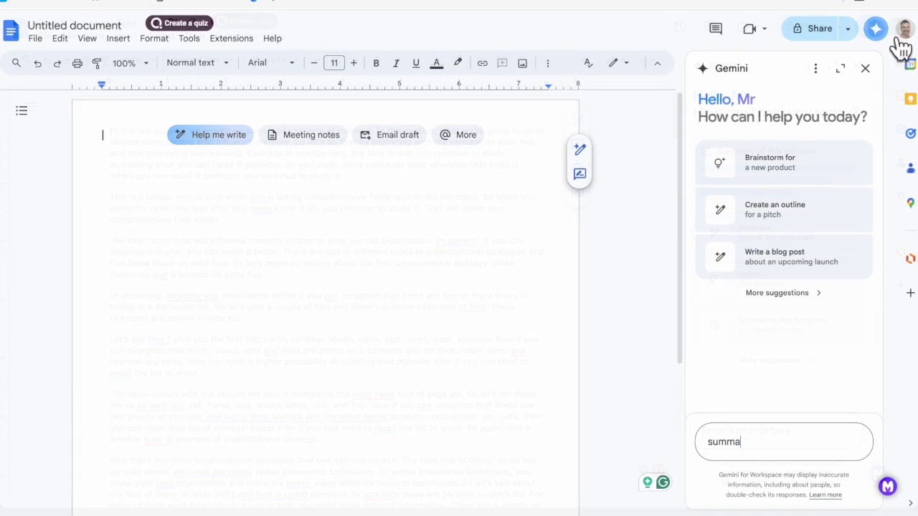
Ask the document's Gemini assistant to summarize the referenced file Psych 2 Lecture Text in Spanish
left_click(865, 67)
left_click(876, 28)
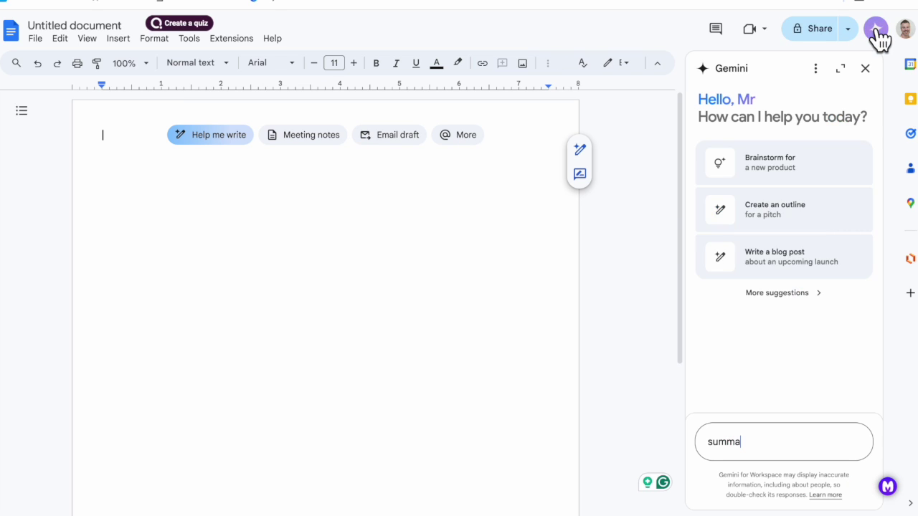
type("rize ")
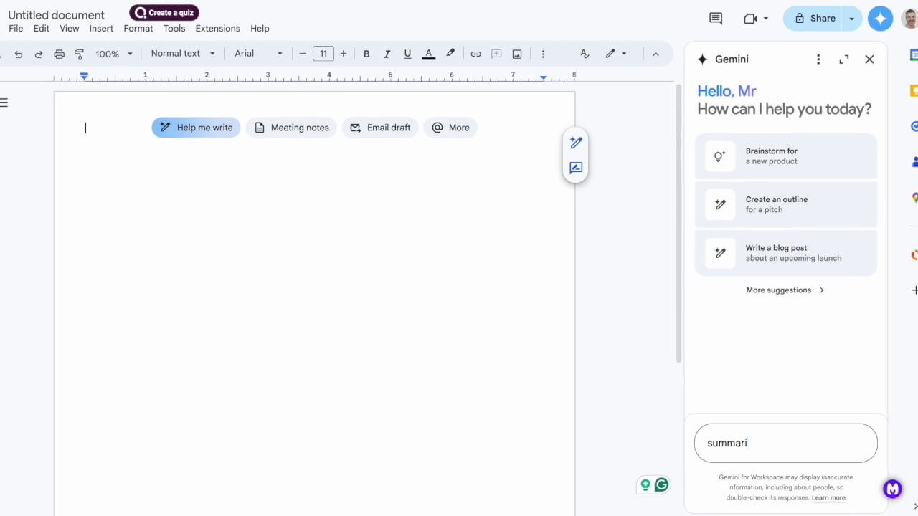
type("@ps")
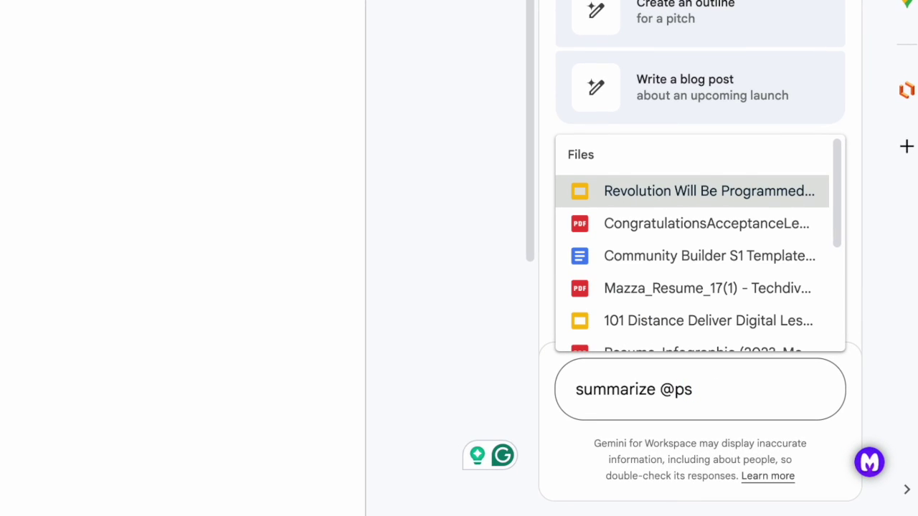
type("ych")
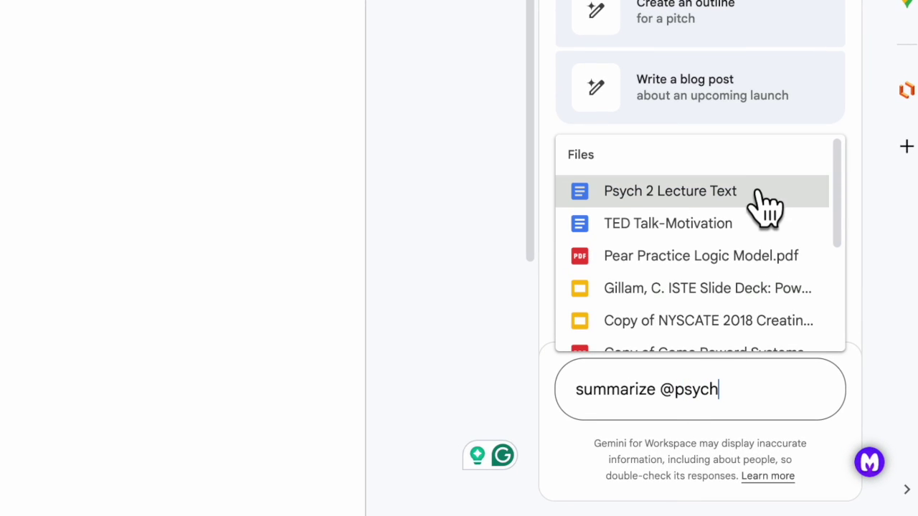
left_click(756, 194)
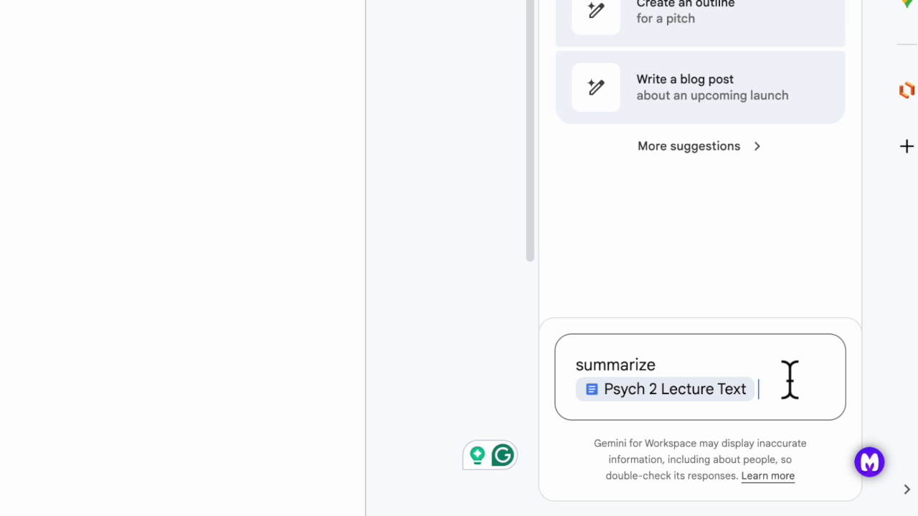
type("in spanish")
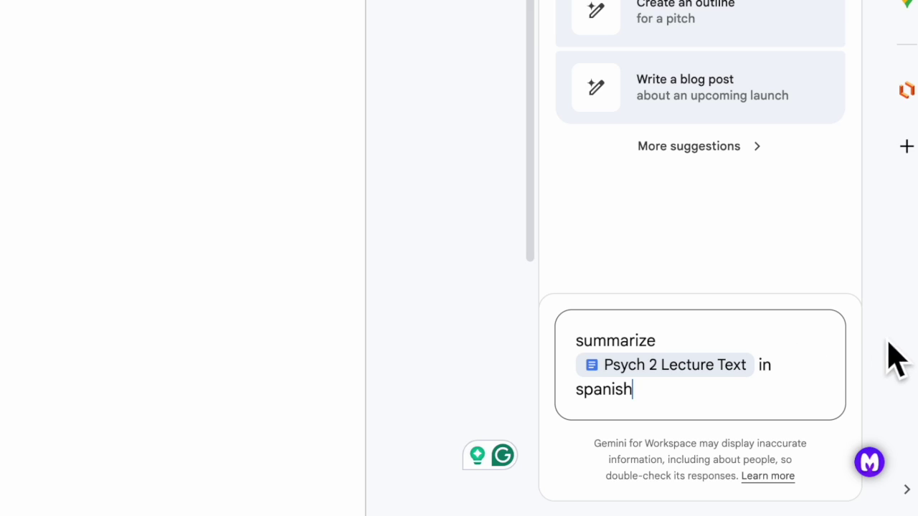
key("Return")
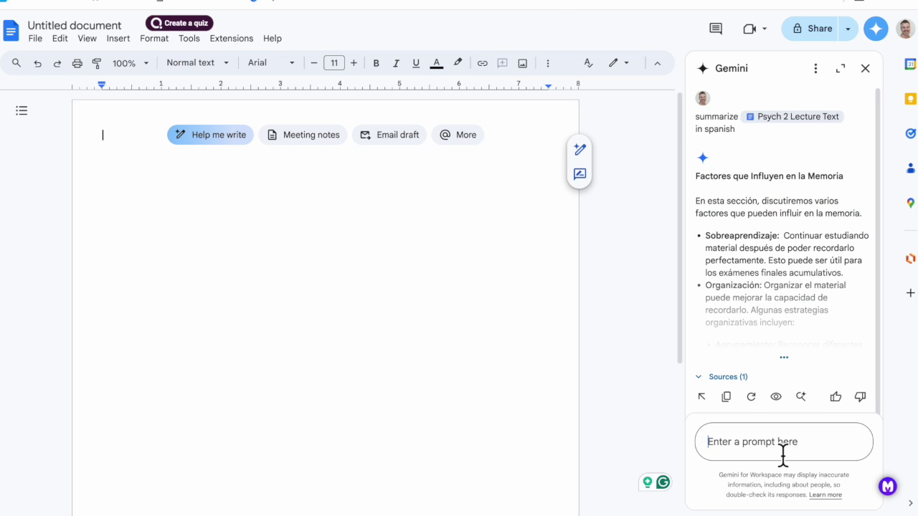
Ask Gemini to create a bullet point summary of the referenced file Psych 2 Lecture Text in Spanish
type("create a bullet point summary of @psych")
key("Return")
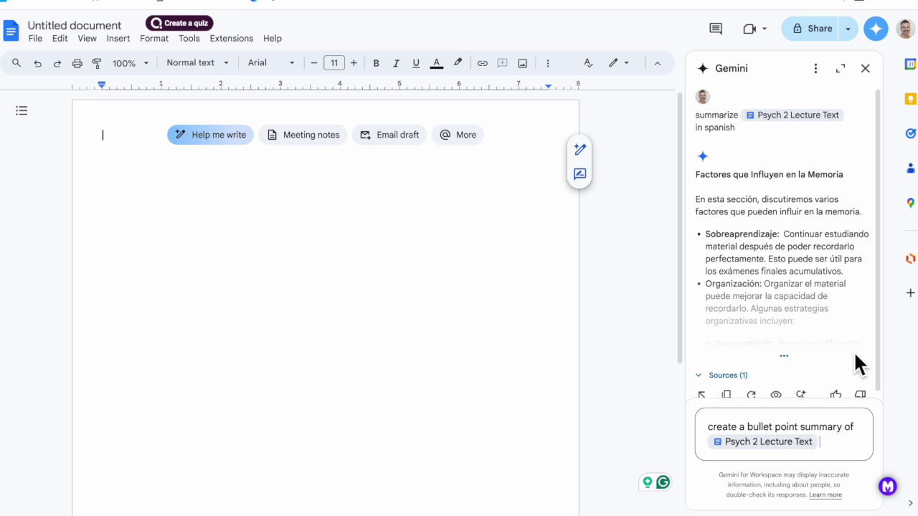
type("in Spanish")
key("Return")
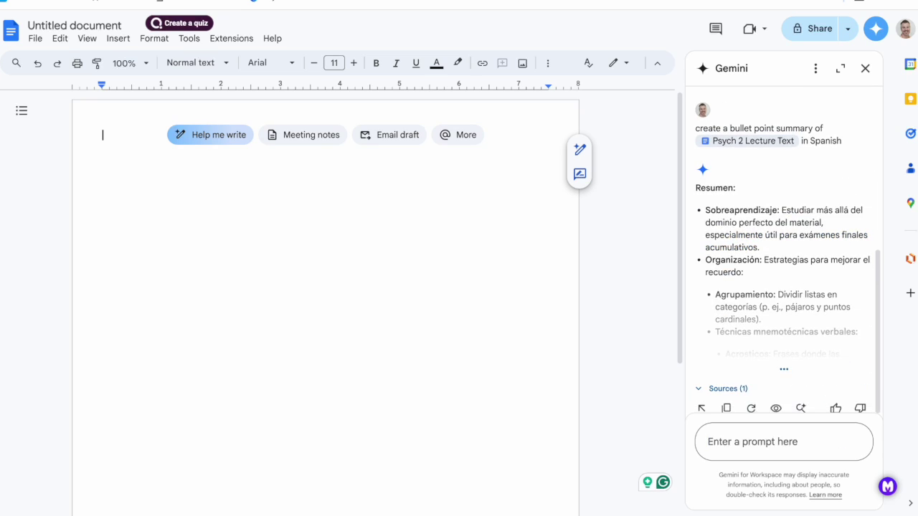
Preview Gemini's Spanish bullet point summary of the lecture text and insert it into the document
left_click(775, 395)
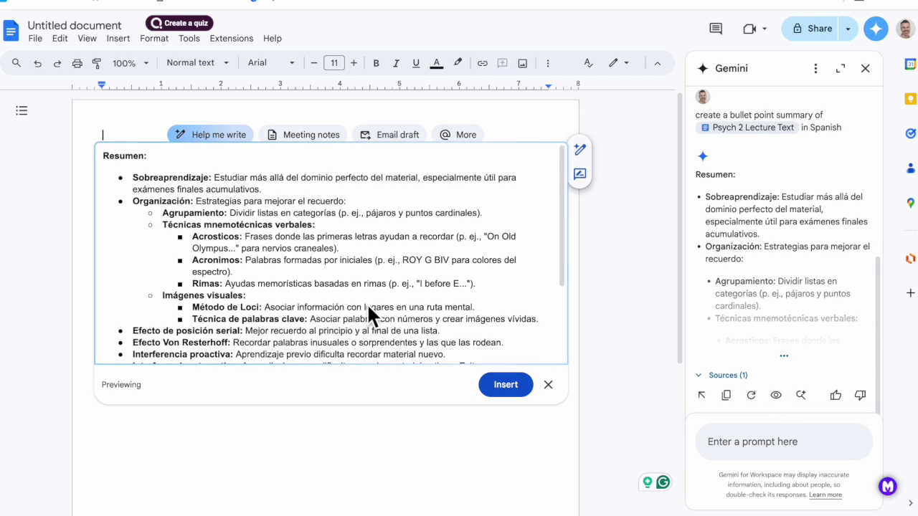
scroll(367, 302, "down", 3)
scroll(367, 303, "up", 3)
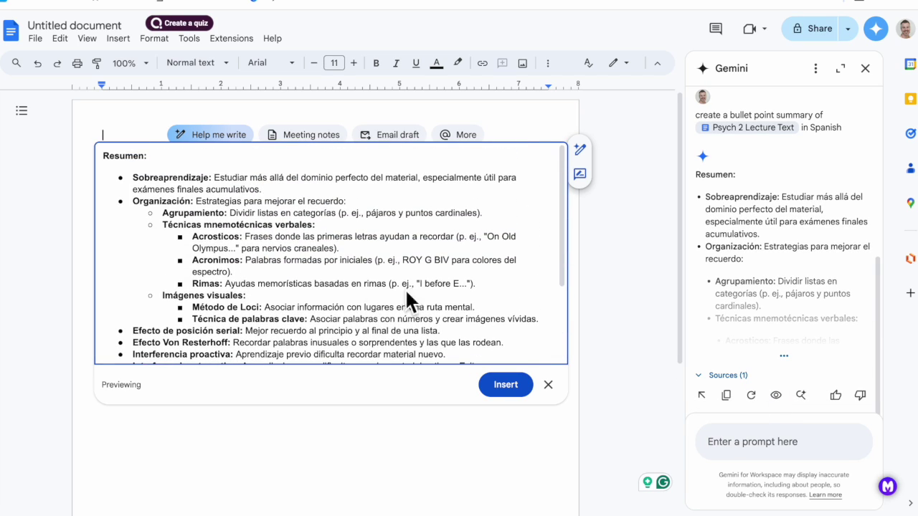
left_click(502, 386)
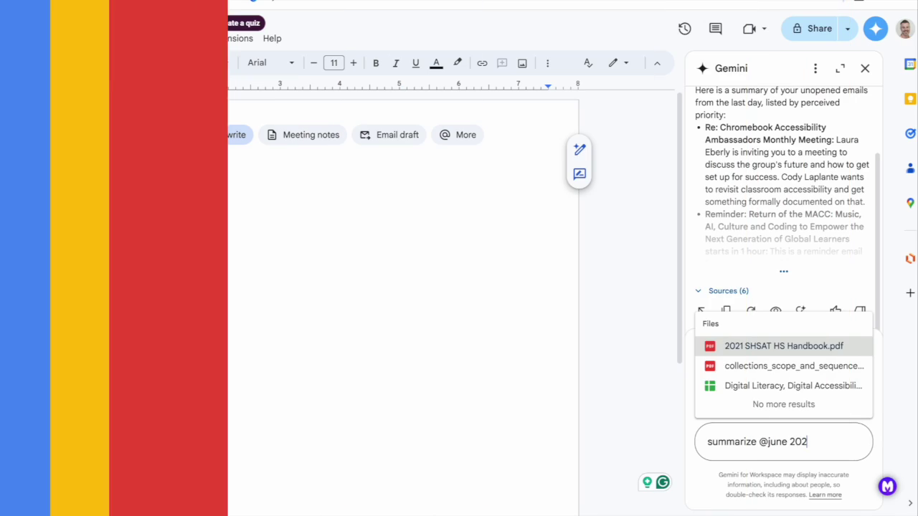
Ask Gemini to summarize the referenced June 2020 NYSCATE Board file and note any next steps to take, and insert its response into the document
key("BackSpace")
key("BackSpace")
scroll(827, 395, "down", 3)
type("0")
scroll(820, 402, "down", 2)
scroll(820, 404, "up", 2)
left_click(820, 384)
type("and")
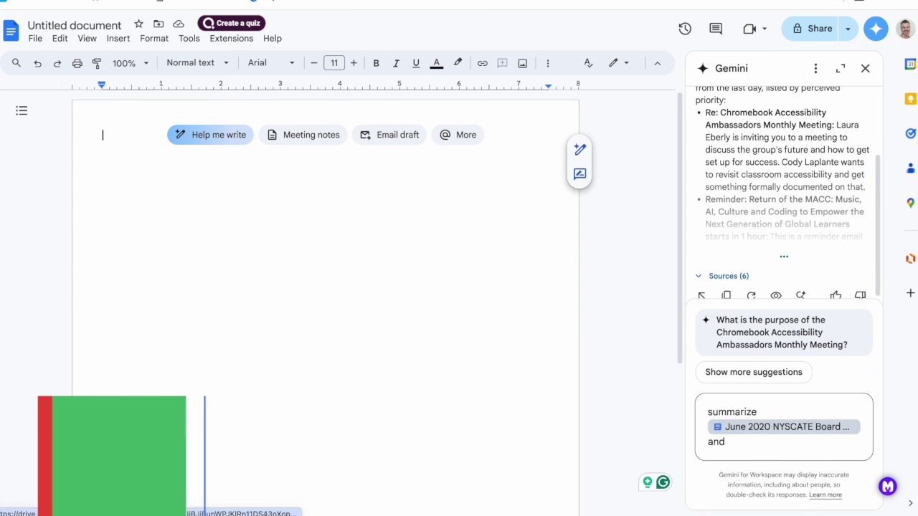
type(" note any next steps I should take")
key("Return")
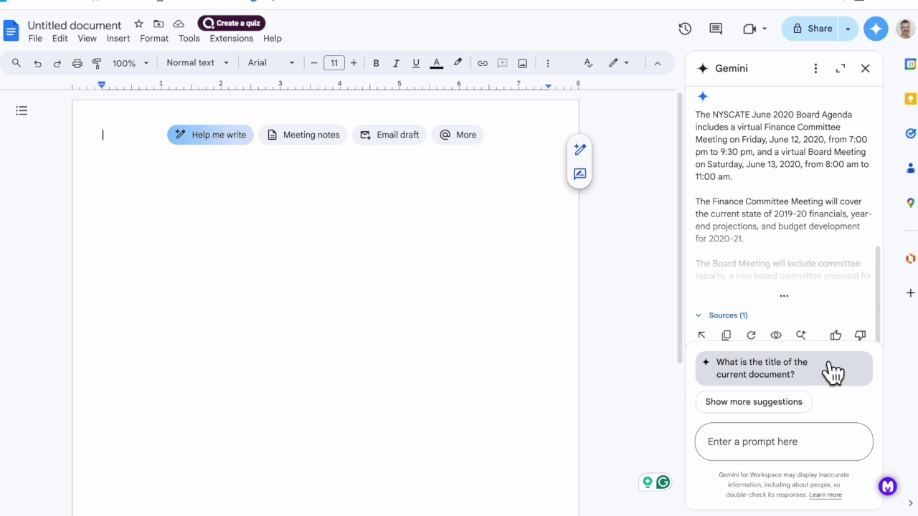
left_click(776, 336)
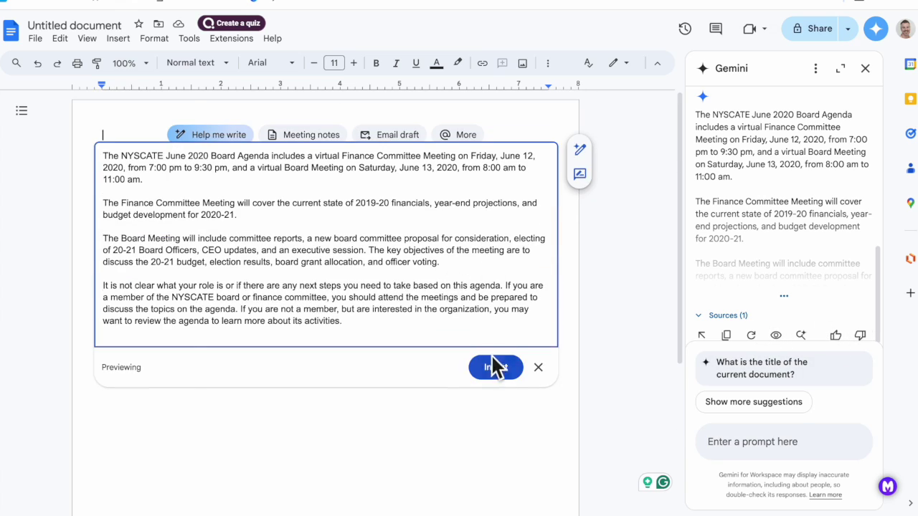
left_click(496, 366)
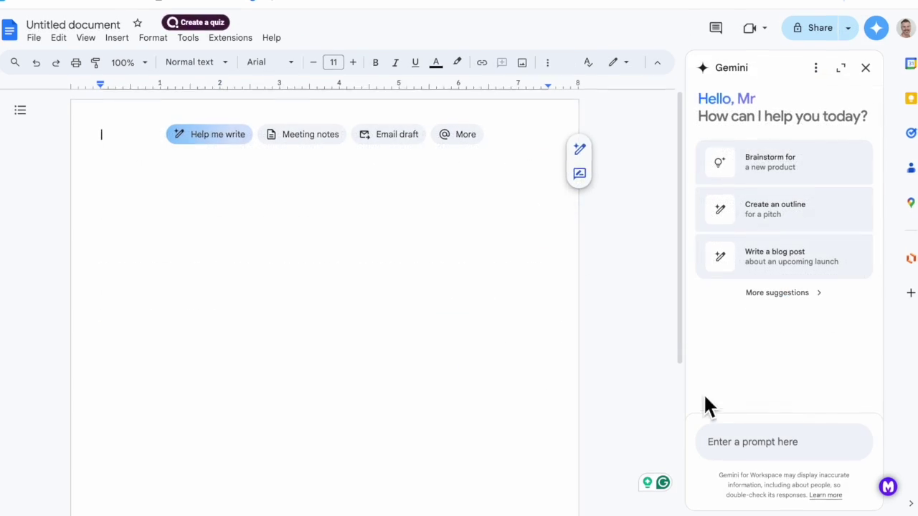
Start a Gemini prompt that references the file TS-Facilities-Guide-2023.pdf
left_click(459, 134)
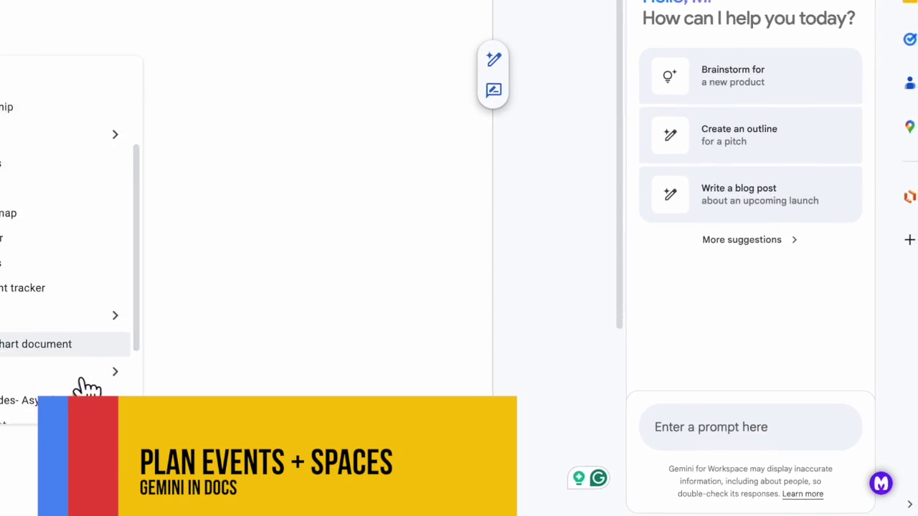
left_click(720, 427)
type("@TS-Facilities-Guide-2023")
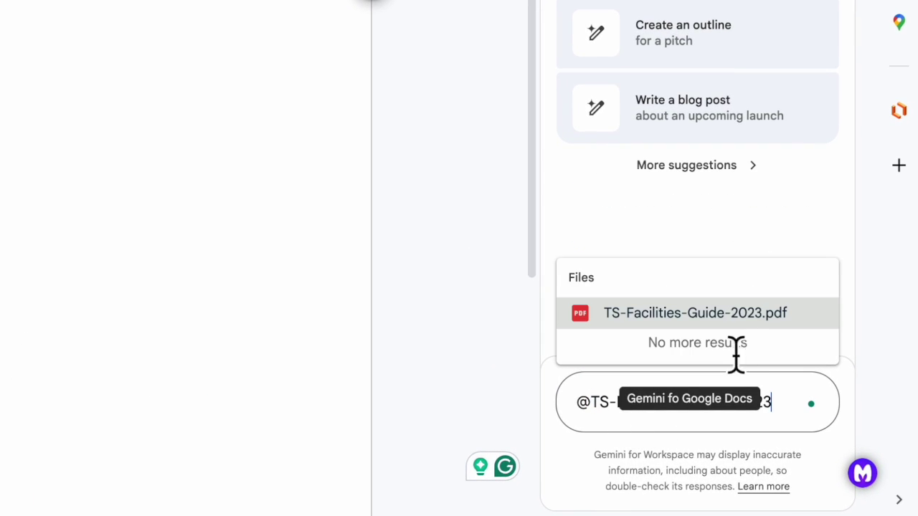
key("Return")
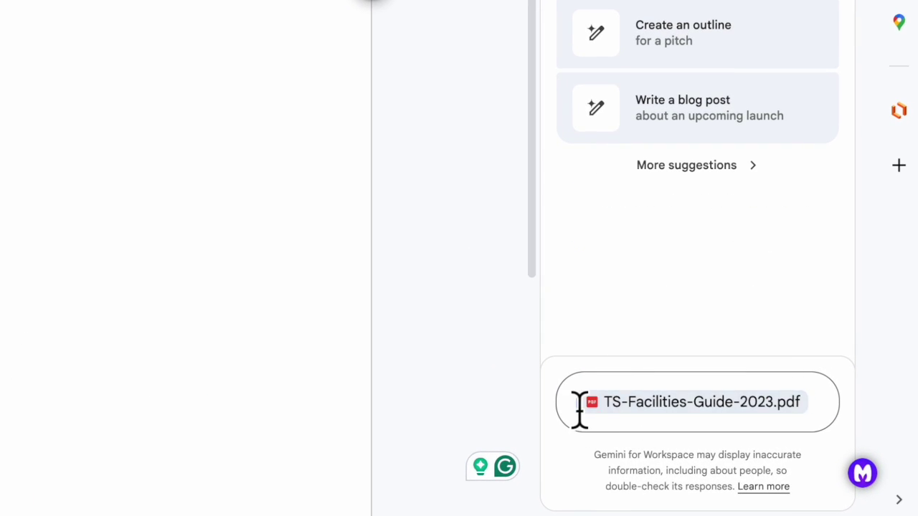
Ask Gemini to review the guide's suitability for the NYSCATE edtech conference for school leaders and educators and plan the spaces for sessions and activities
left_click(580, 406)
type("review")
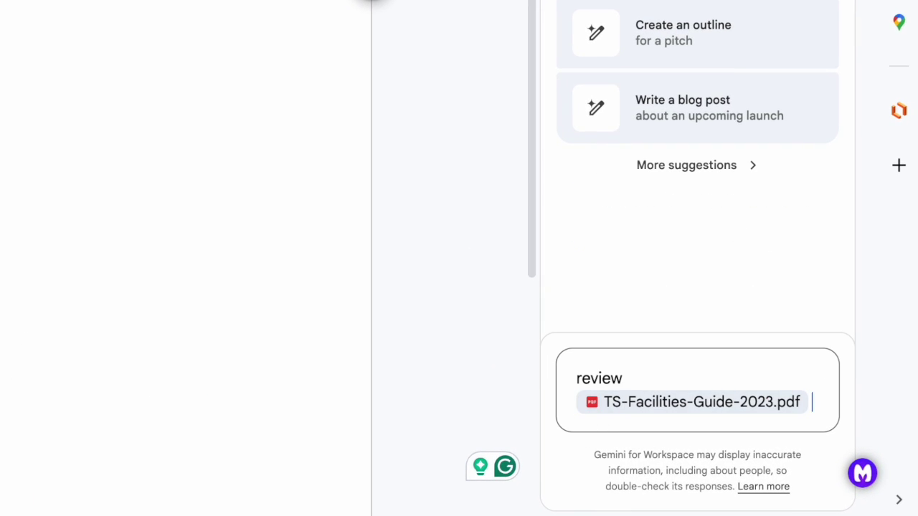
type("and determine if it would be a suitab")
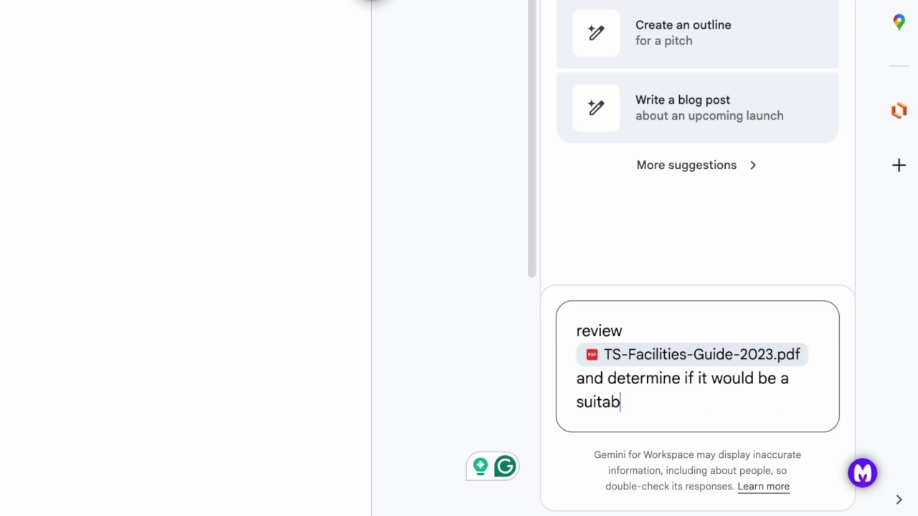
type("le site for the NYSCATE conference that ")
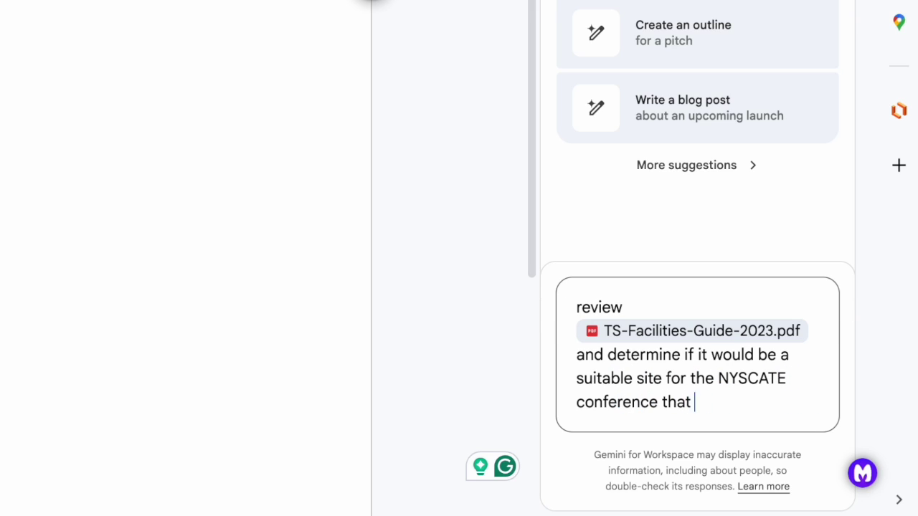
type("will cover a range of edtech ")
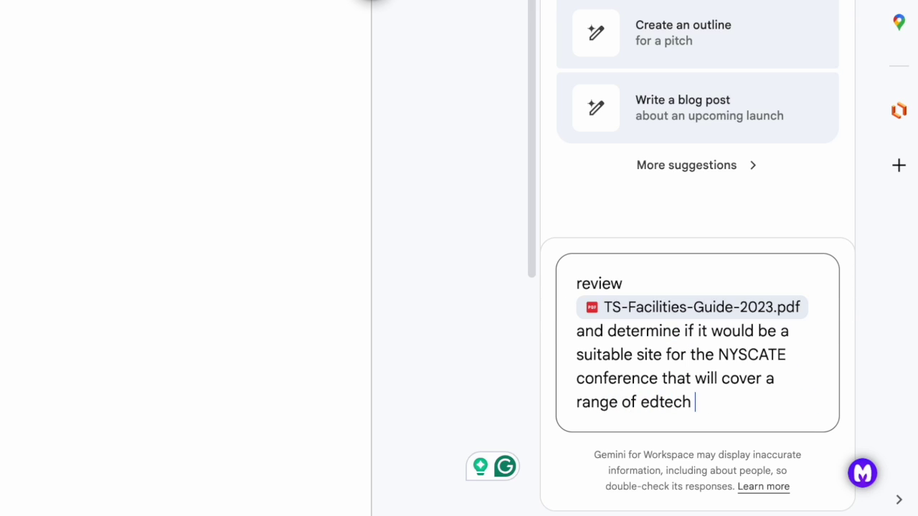
type("topics for school leaders and educators. If it is suitable, create a plan for which spaces wh=ould be best suited")
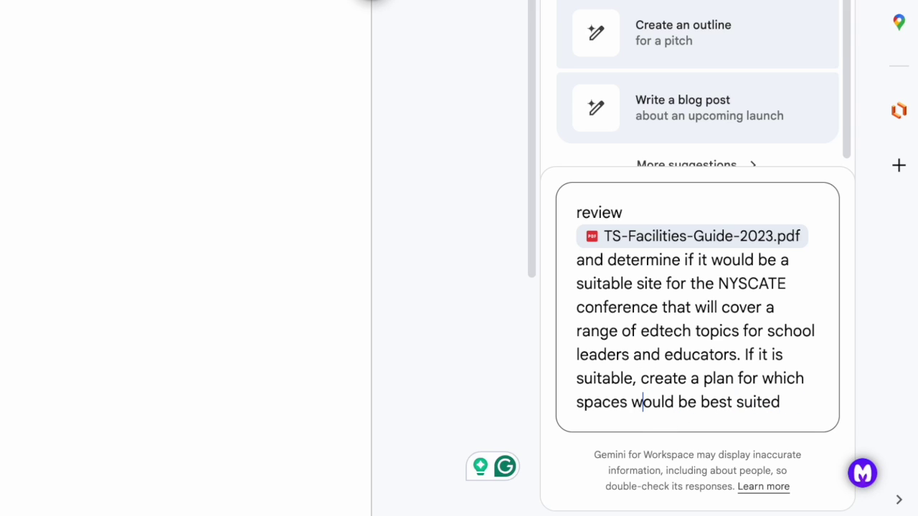
type(" for different types of sessions and activ")
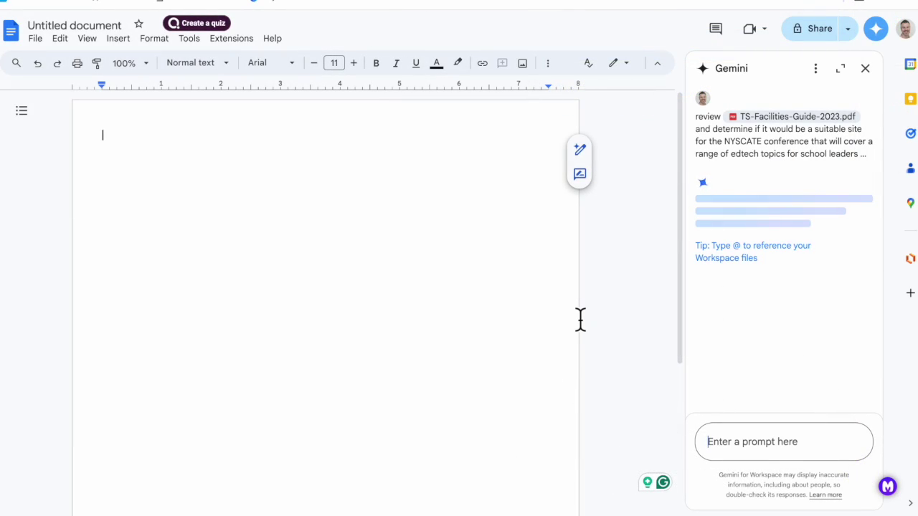
Insert Gemini's venue plan into the document and rename the document as Turning Stone NYSCATE
left_click(703, 393)
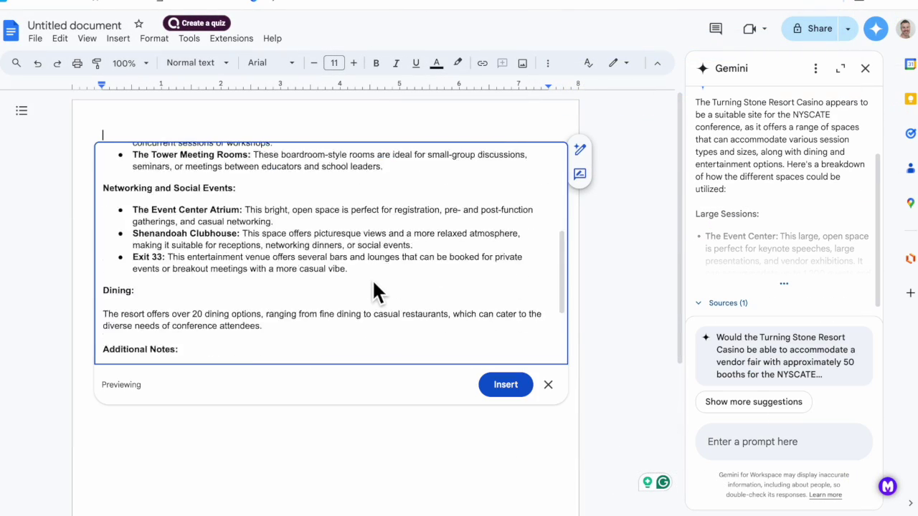
left_click(506, 385)
left_click(91, 27)
type("Turning Stone NYSCATE")
key("Return")
scroll(348, 286, "down", 1)
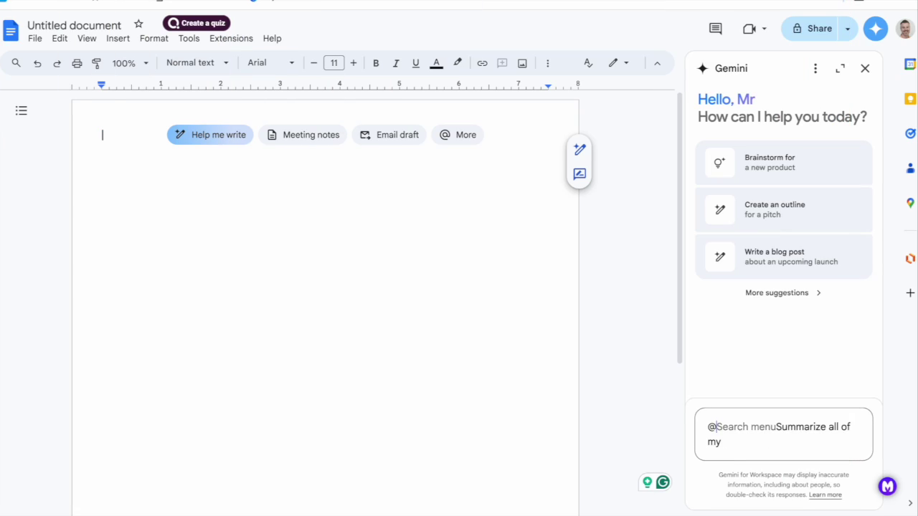
Ask Gemini to summarize all unopened emails in the last day and list them by perceived priority
key("BackSpace")
key("End")
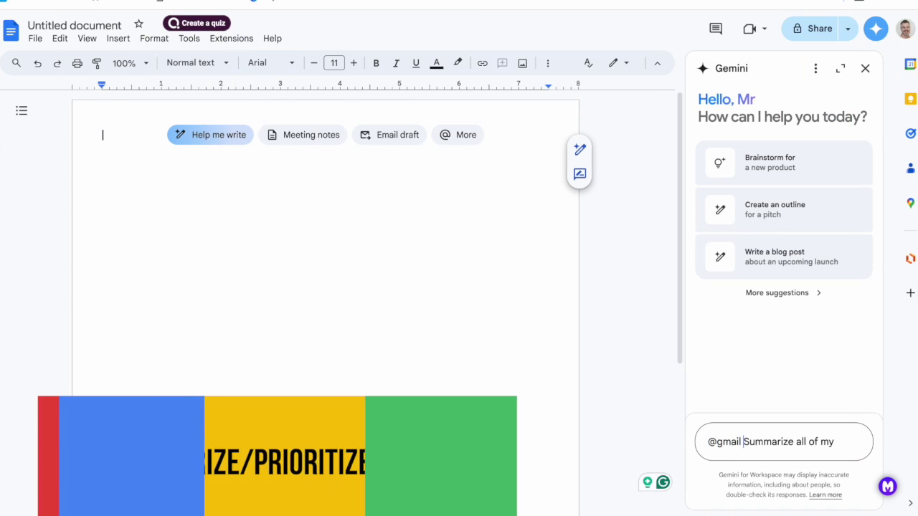
type("unopened emails and list ")
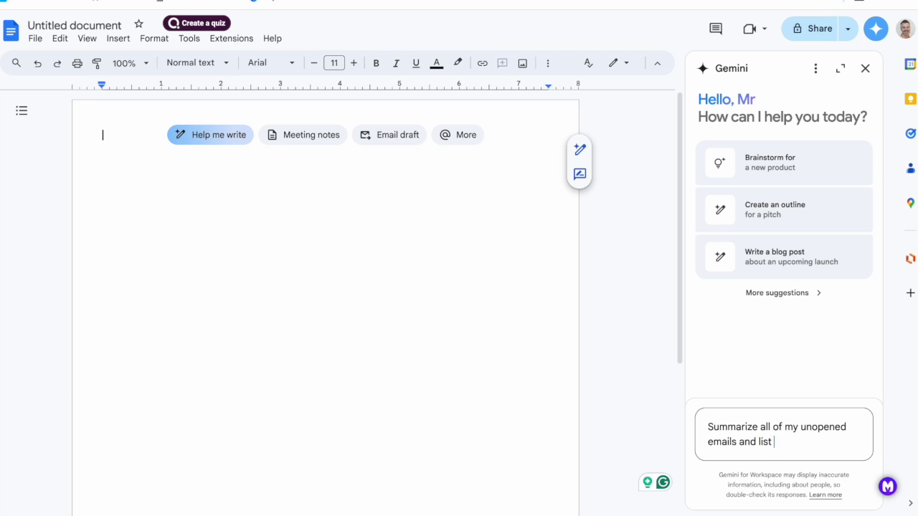
type("them by perceived priority.")
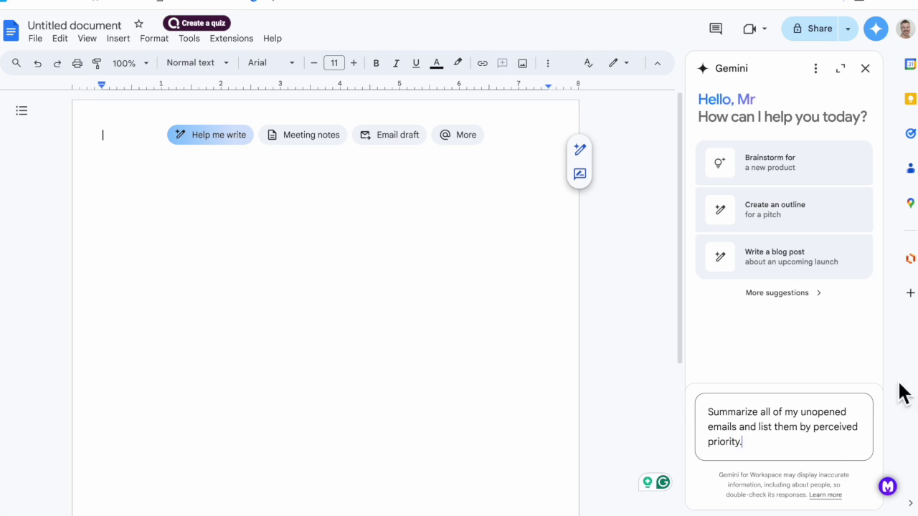
type("in the last day")
left_click(864, 446)
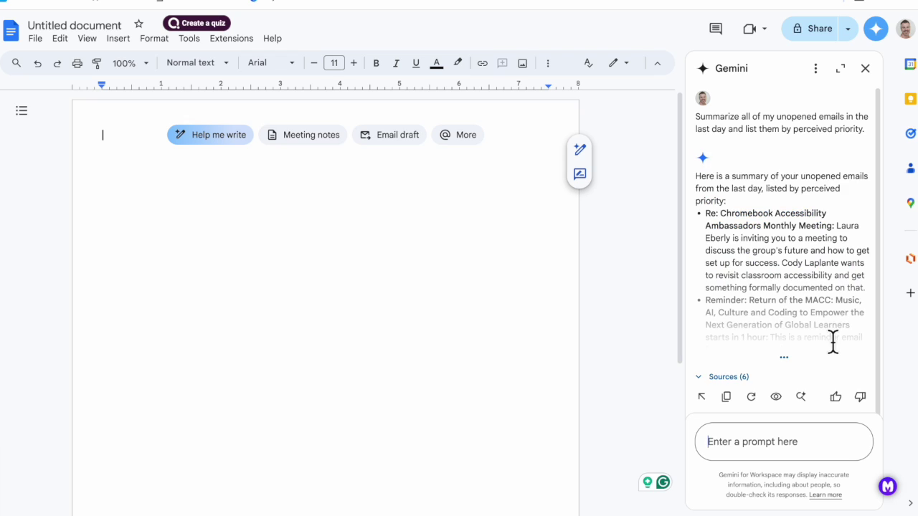
Preview the prioritized email summary and insert it into the document
left_click(777, 327)
scroll(378, 269, "down", 1)
scroll(378, 269, "up", 1)
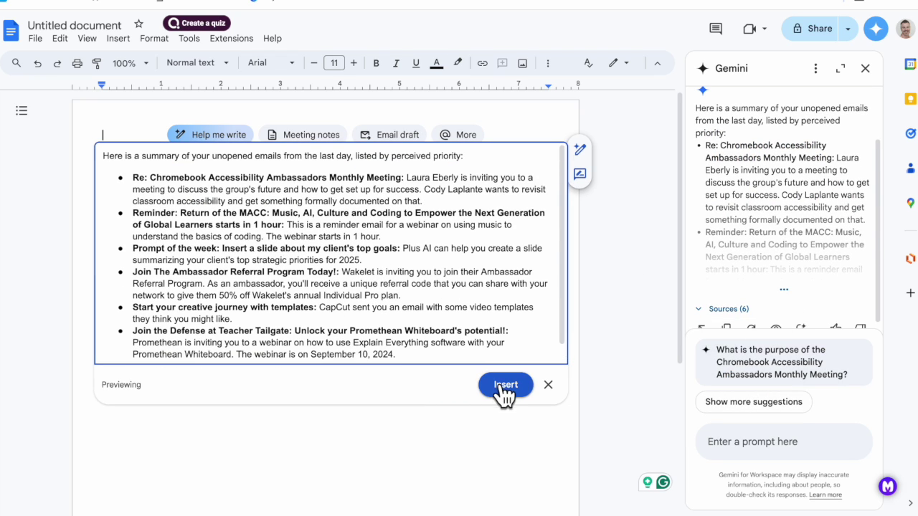
left_click(505, 386)
In the Ethics of Artificial Intelligence course document, ask Gemini to summarize the EthicsofAI.pdf abstract and note key information appropriate for a discussion with educators
left_click(754, 442)
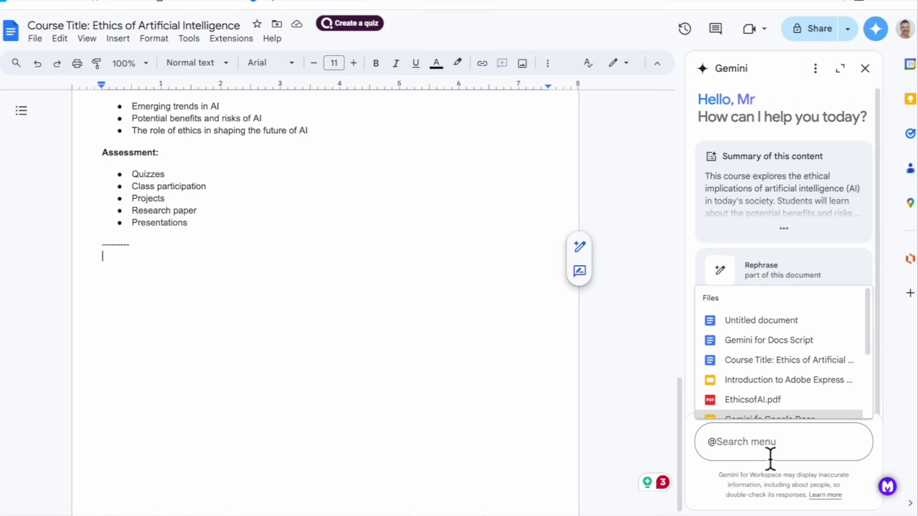
left_click(706, 400)
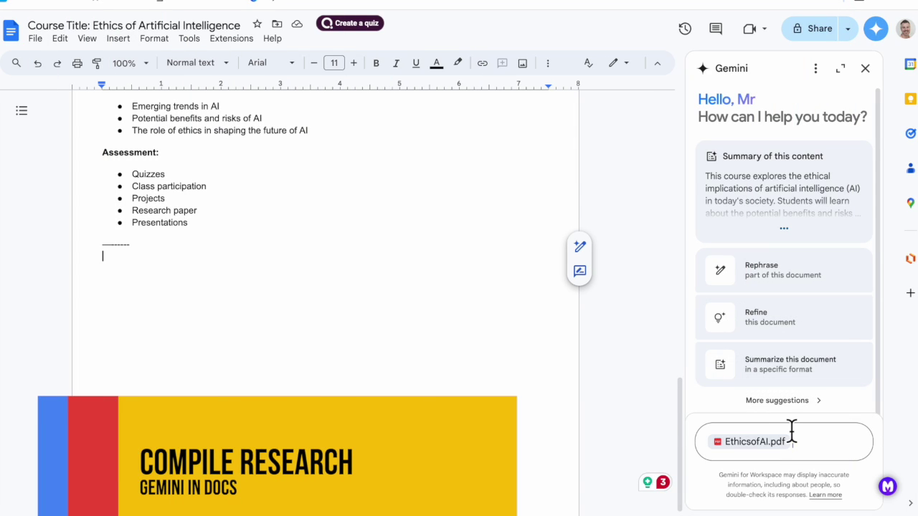
type("summarize this abst")
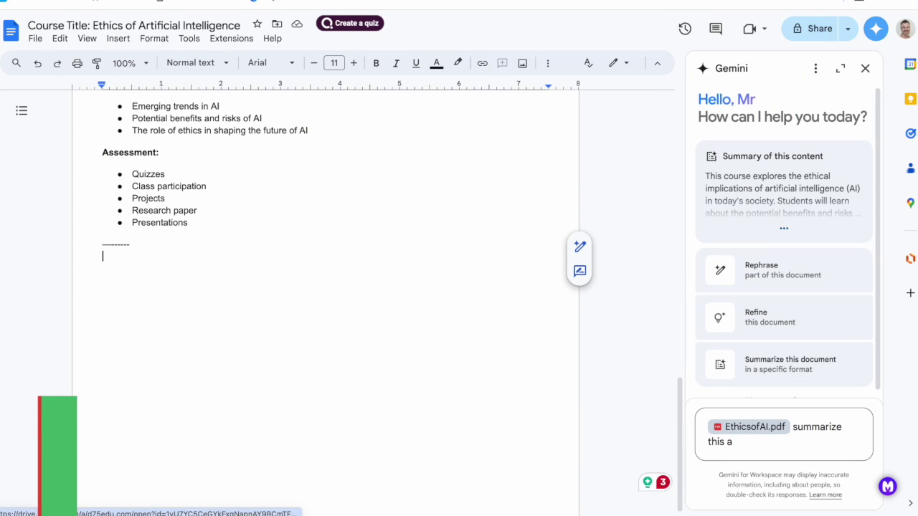
type("ract and note any ")
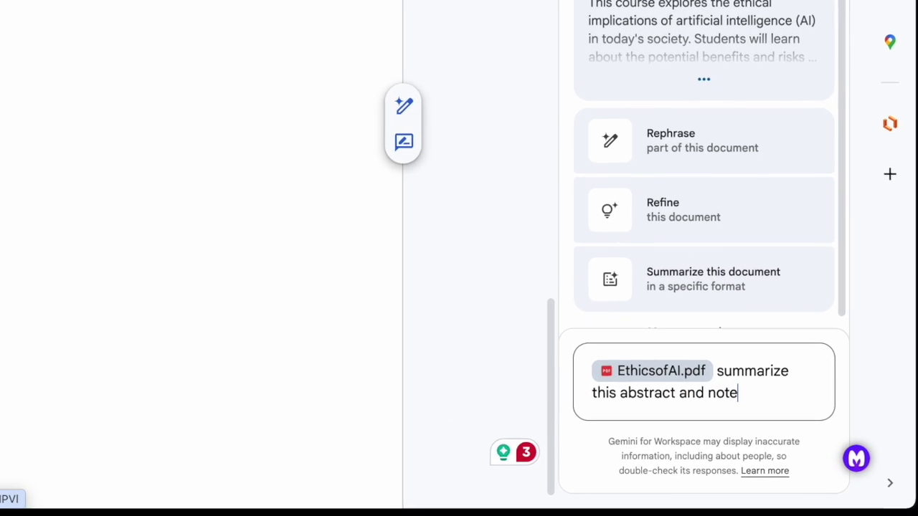
type("key informat")
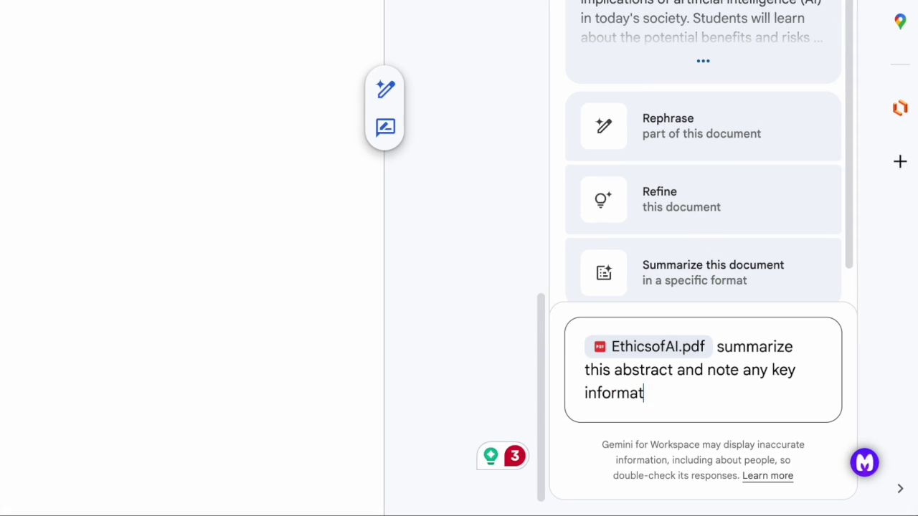
type("ion that would be appropriate for a discu")
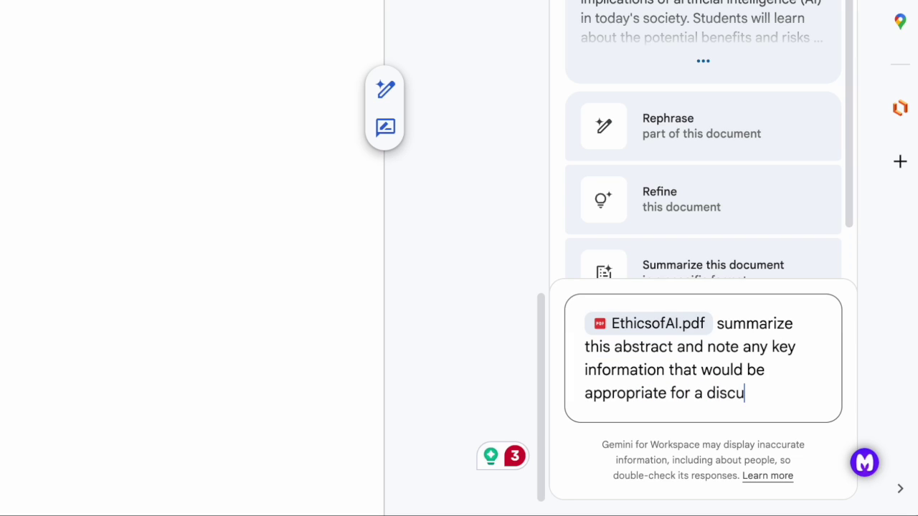
type("ssion with educators")
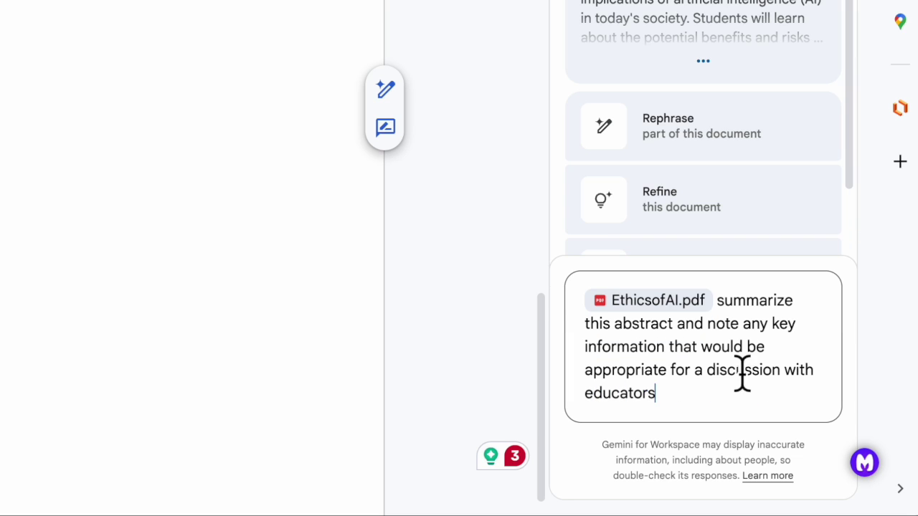
key("Return")
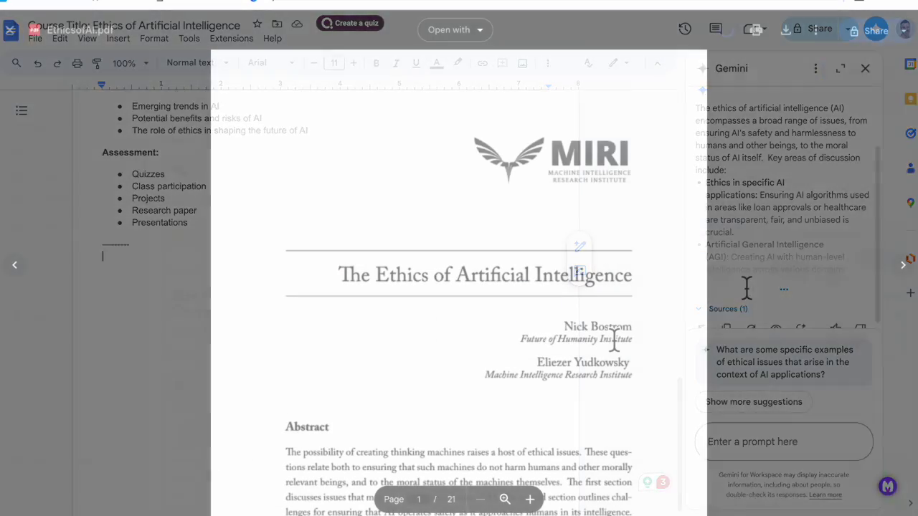
Preview Gemini's summary of EthicsofAI.pdf and insert it below the Assessment section of the course document
scroll(614, 340, "down", 5)
scroll(614, 340, "down", 15)
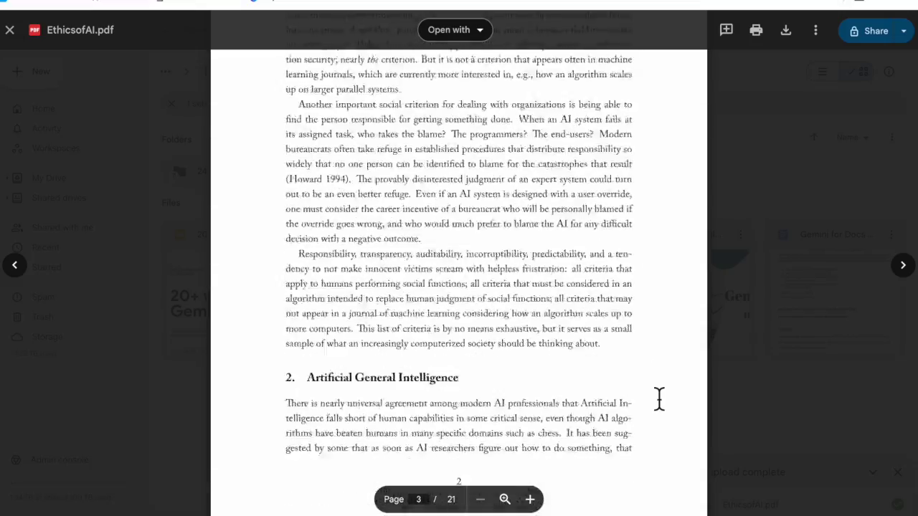
scroll(659, 399, "down", 20)
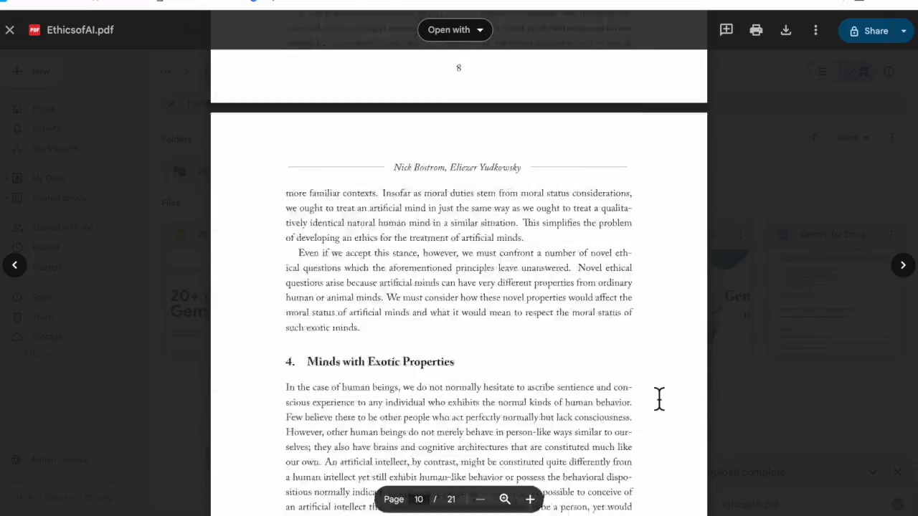
scroll(659, 400, "down", 20)
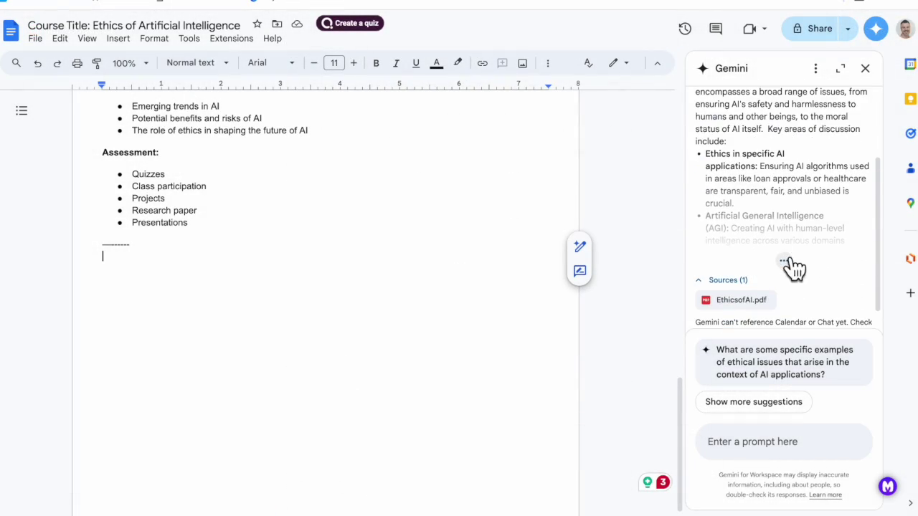
left_click(776, 310)
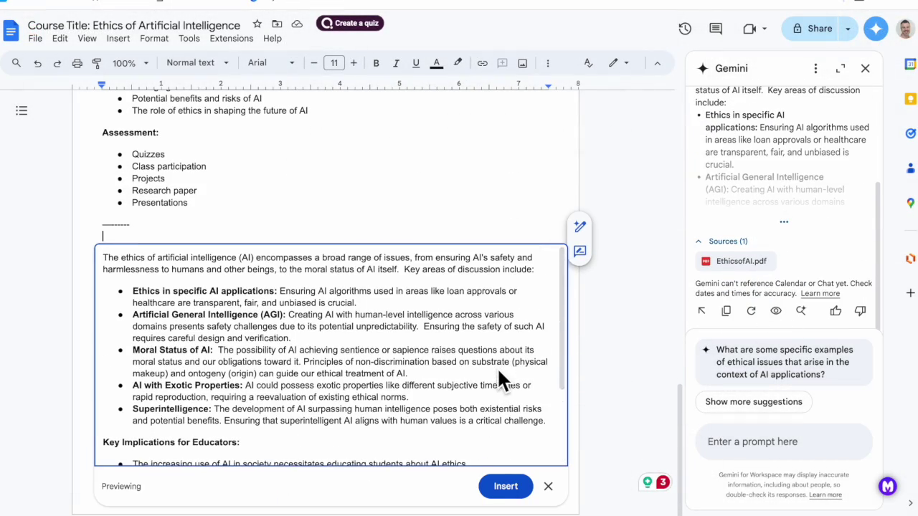
left_click(507, 488)
Ask Gemini to write the citation for EthicsofAI.pdf and insert it after the summary
left_click(766, 439)
type("wri")
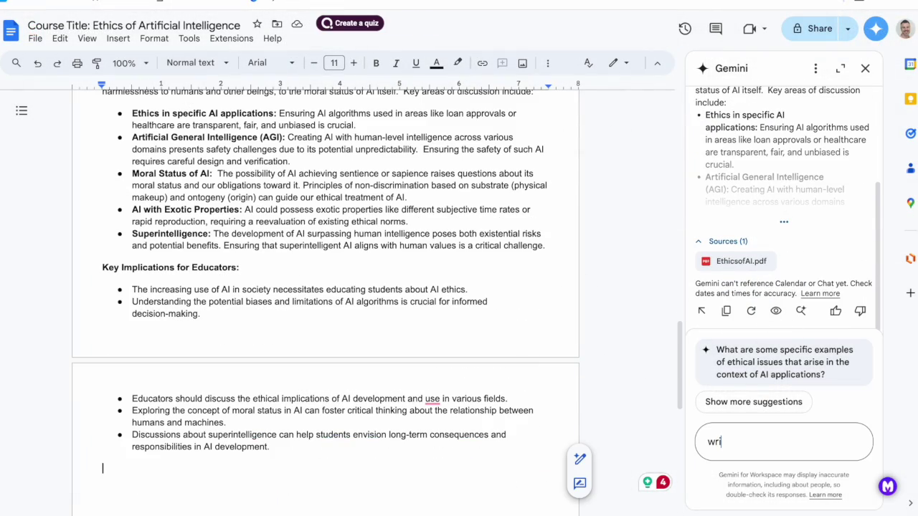
type("te the citation fo")
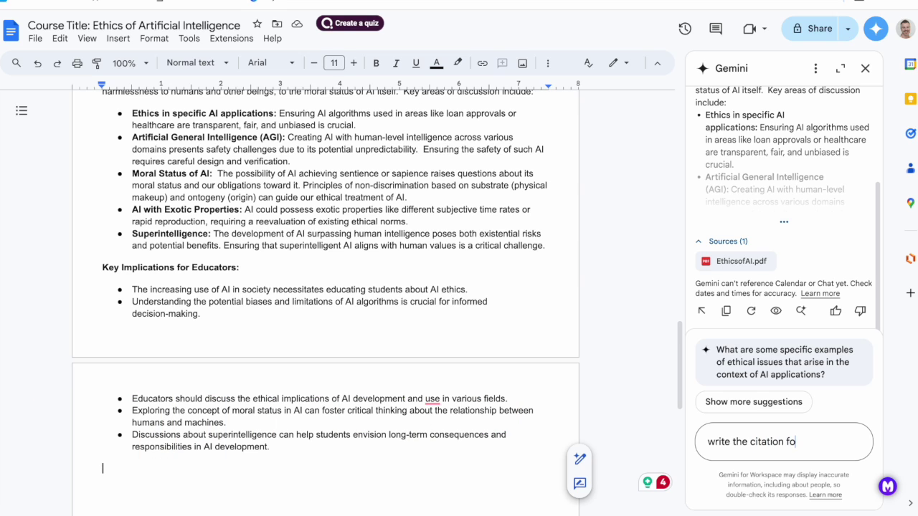
type("r @")
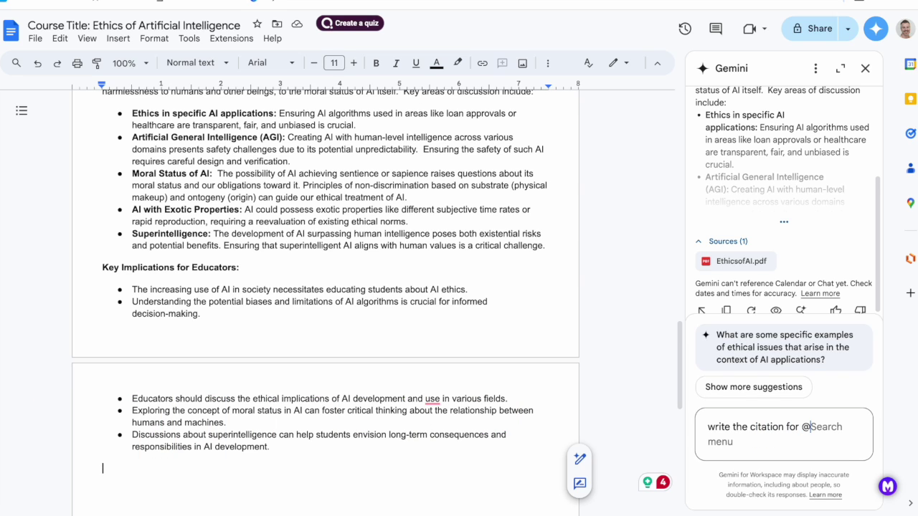
left_click(789, 386)
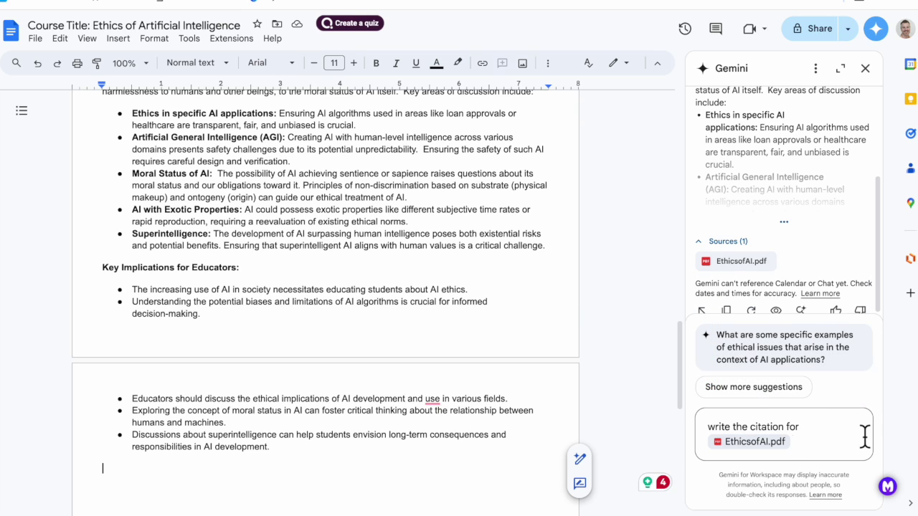
key("Return")
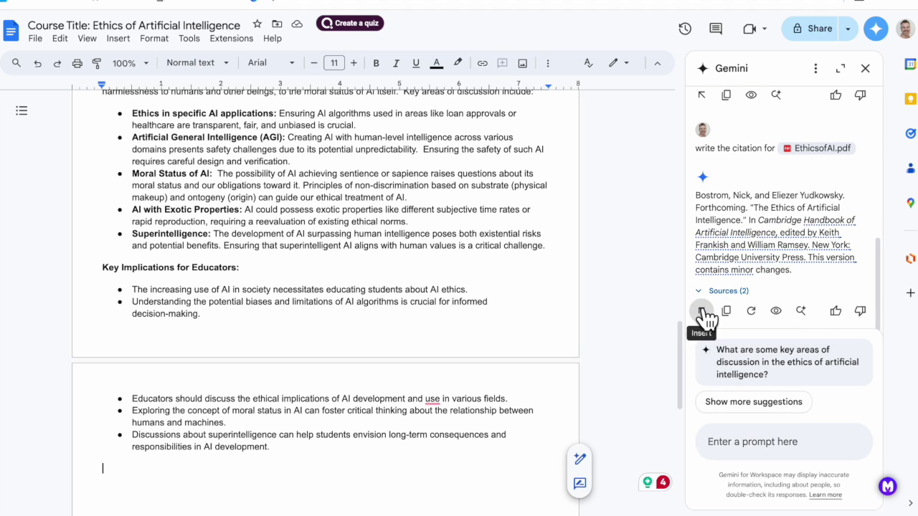
left_click(702, 310)
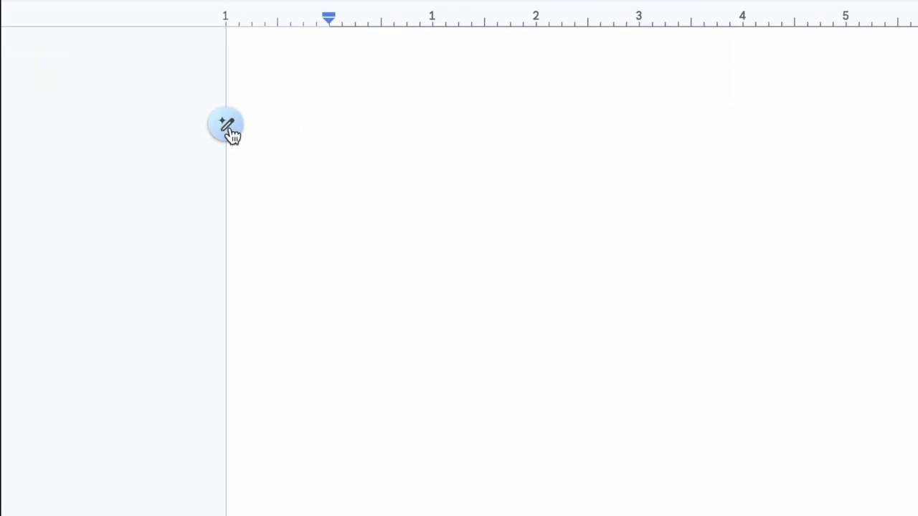
In a blank document, draft the Help me write prompt "a list of stories from greek mythology with relevant sources"
left_click(229, 132)
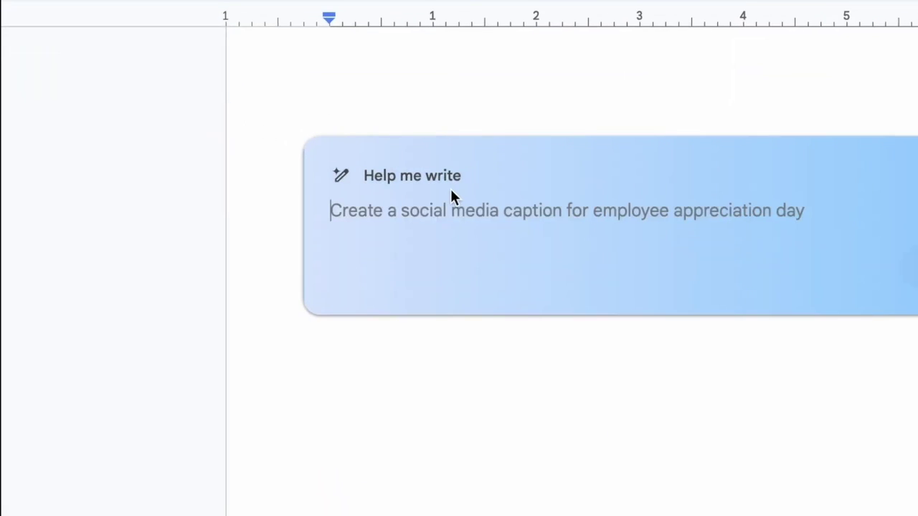
type("a list of stories from greek mythology with relevant sources")
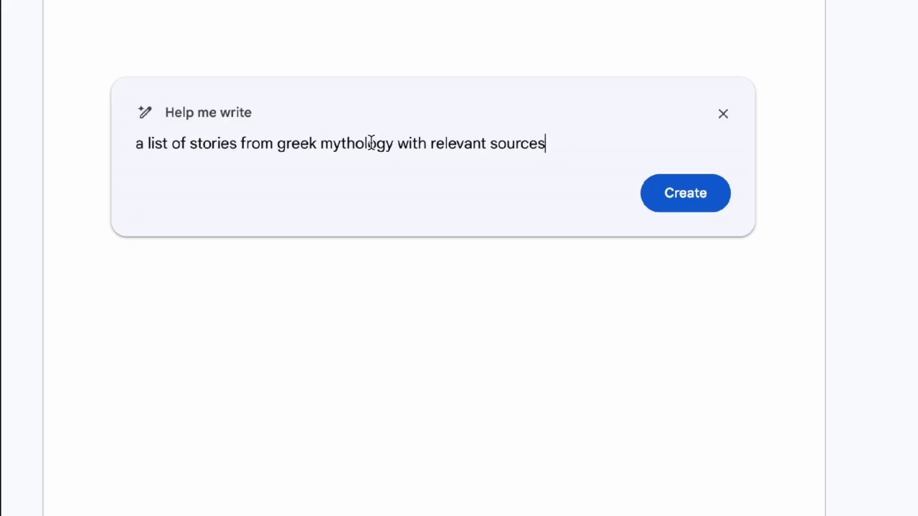
left_click(399, 143)
left_click_drag(402, 144, 549, 144)
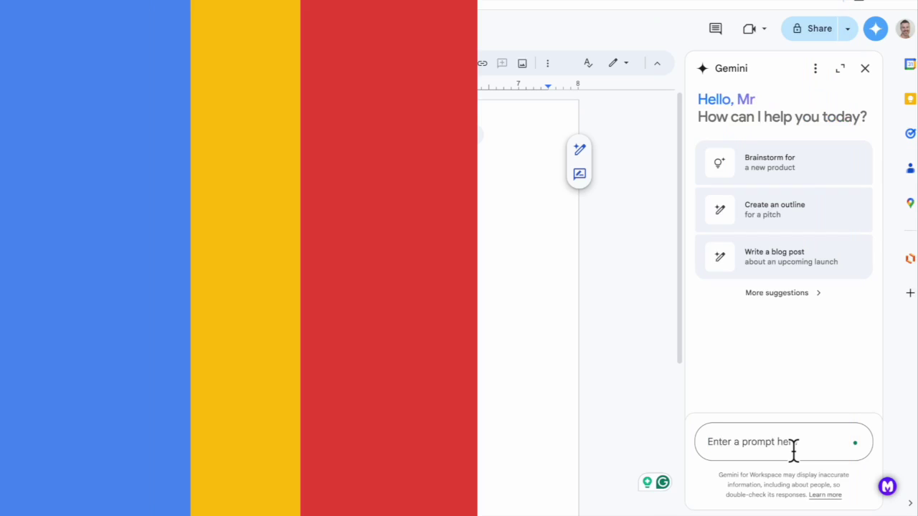
Have Gemini write a paragraph explaining if lightning can strike the same place twice using only web information, and insert it into the untitled document
type("Help me write a paragraph explaining if lightning can strike the same place twice using only information from the web.")
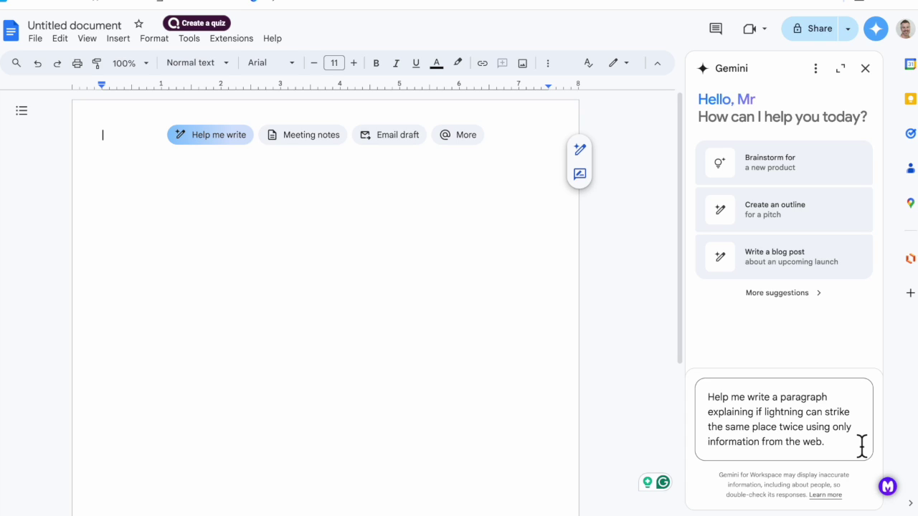
key("Return")
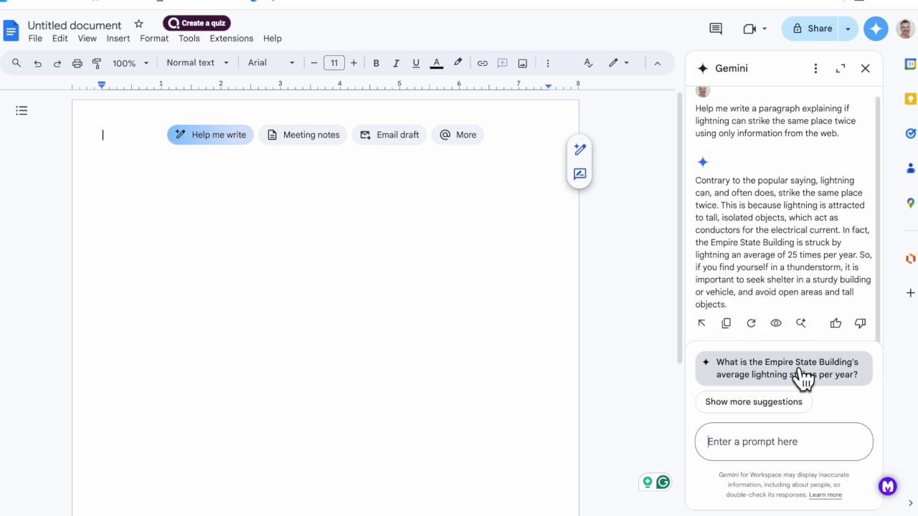
left_click(702, 326)
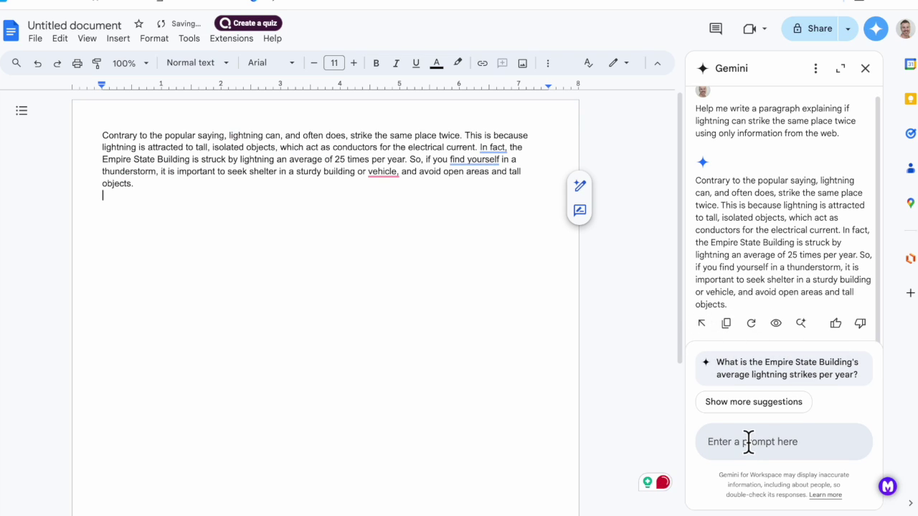
Ask Gemini its suggested question on the Empire State Building's average yearly lightning strikes and add a new line below the inserted paragraph
left_click(748, 442)
left_click(767, 379)
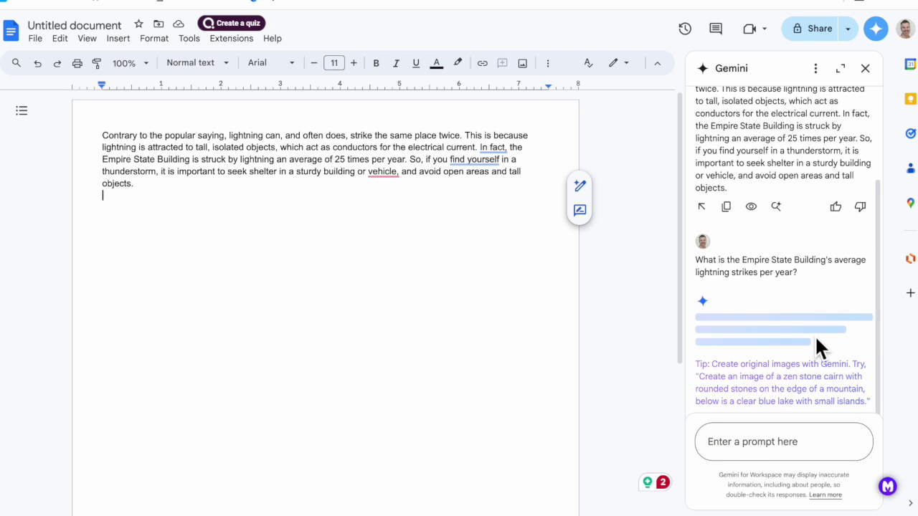
left_click(104, 195)
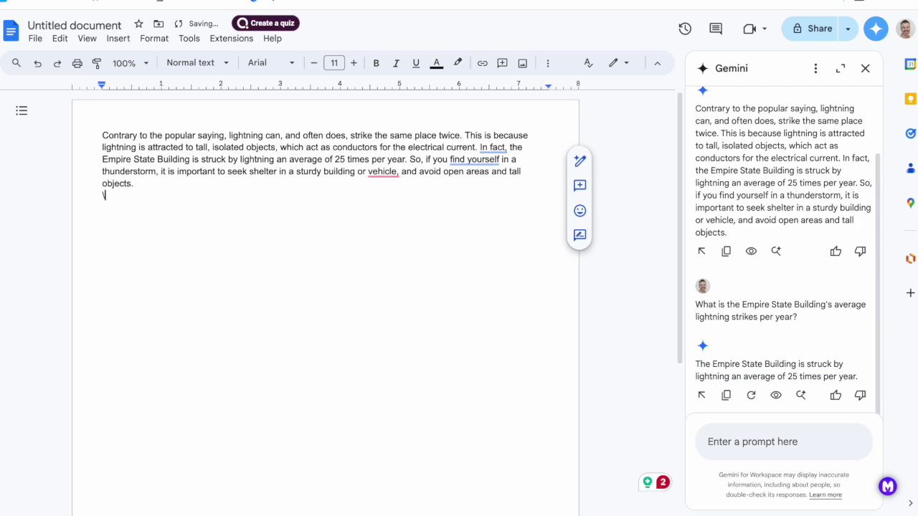
key("Return")
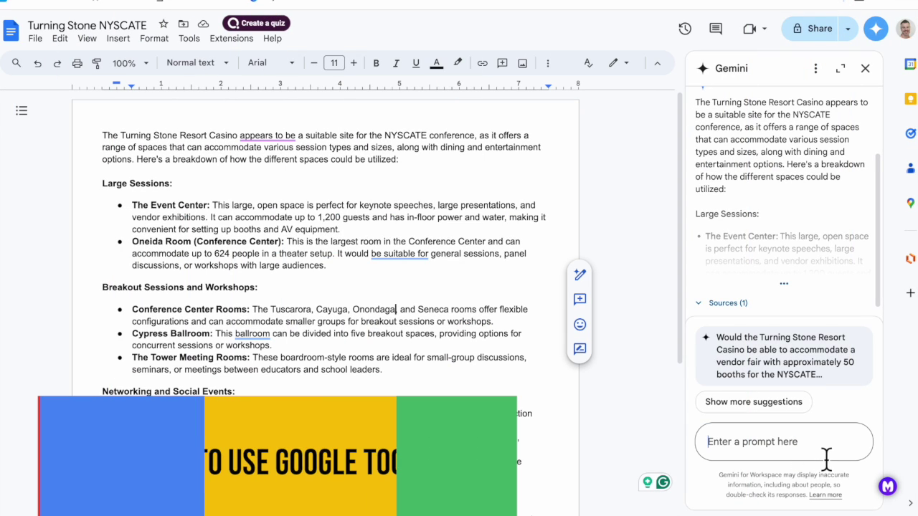
In the Turning Stone NYSCATE document, ask Gemini "How do I make my document pageless?" and "Can I add markups to my document?"
type("How do I make my document pageless?")
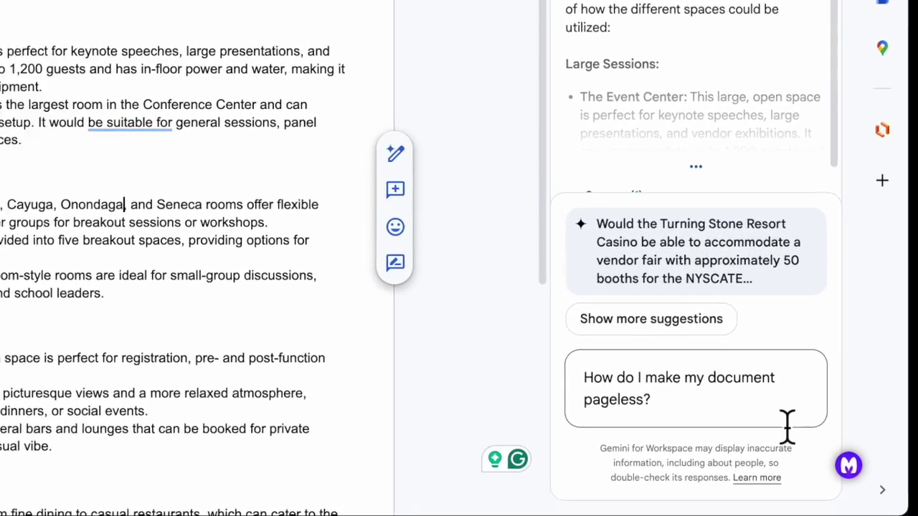
key("Return")
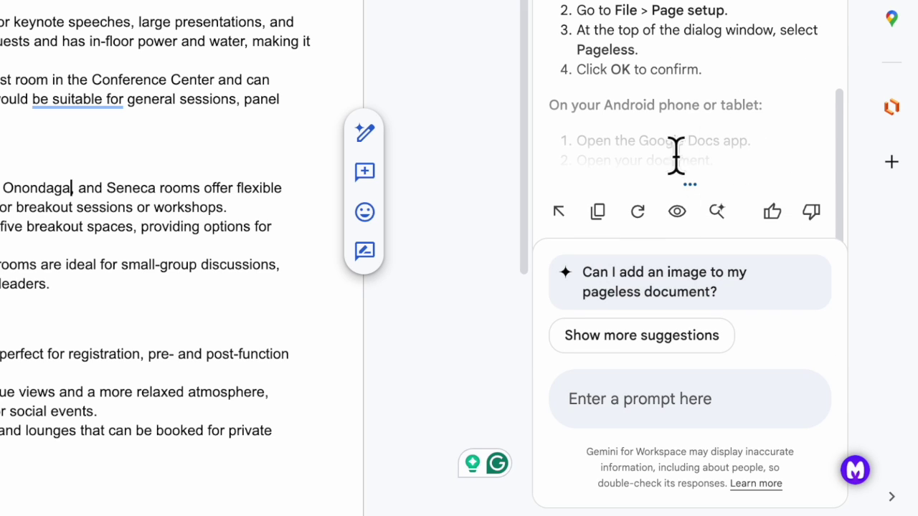
left_click(699, 406)
type("Can I add markups to my document?")
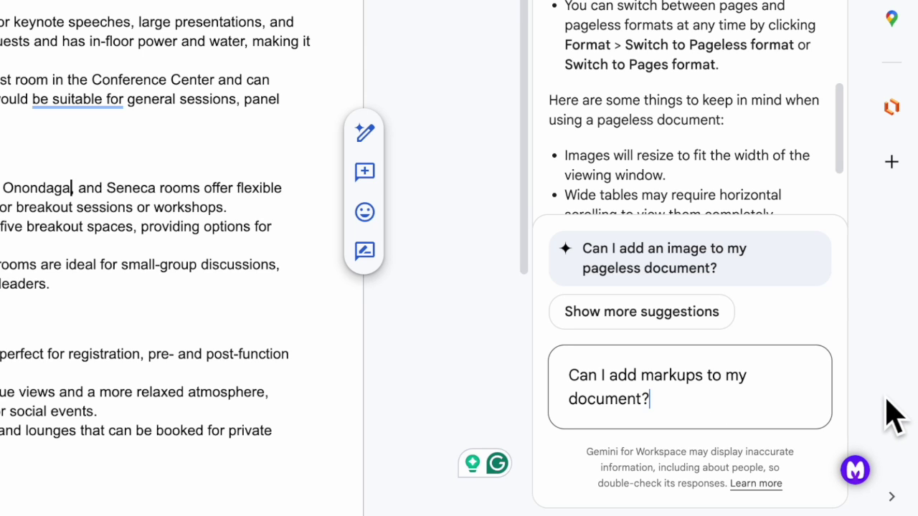
key("Return")
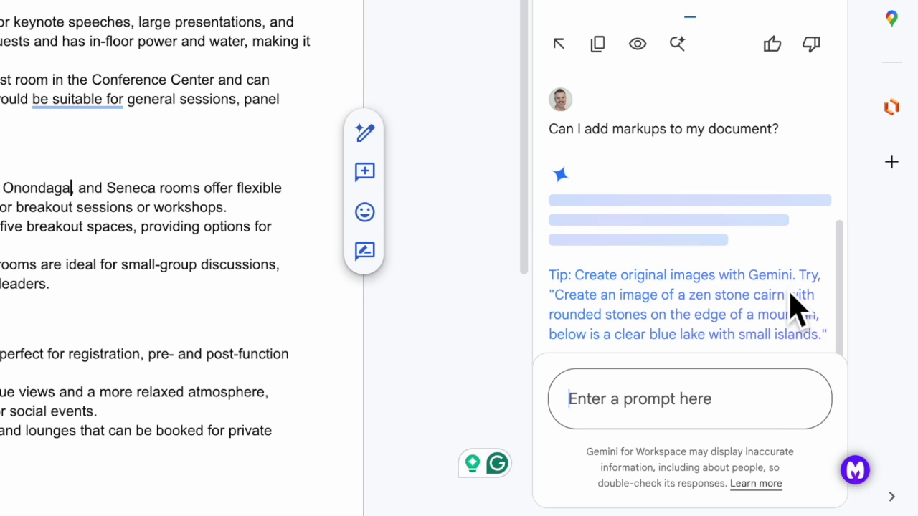